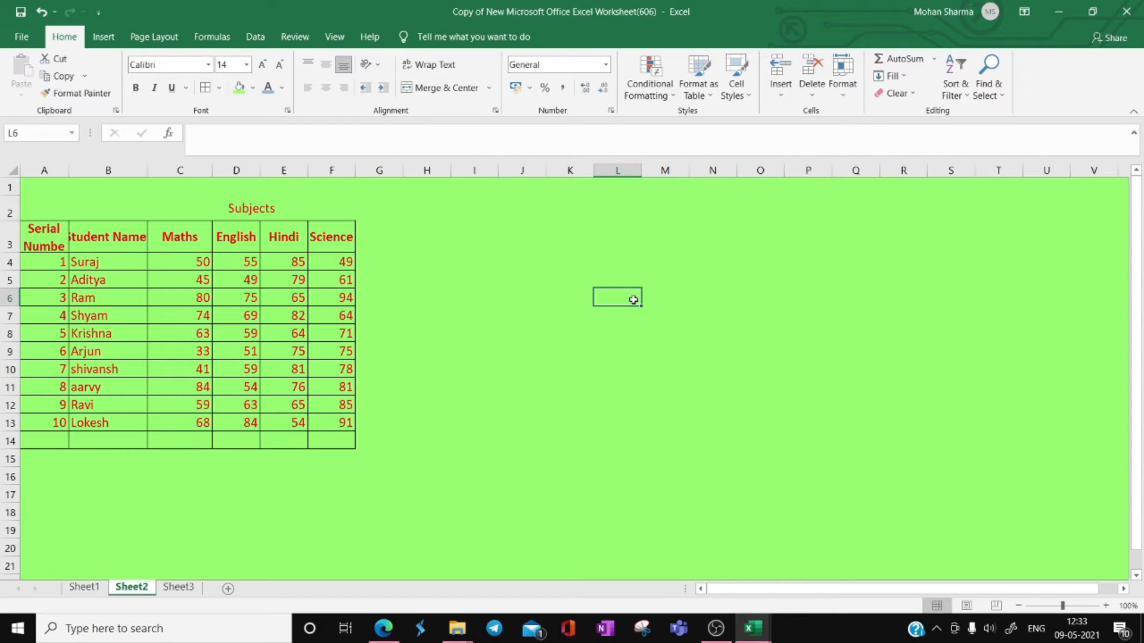
Wrap the text of the Student Names header in cell B3
left_click(475, 247)
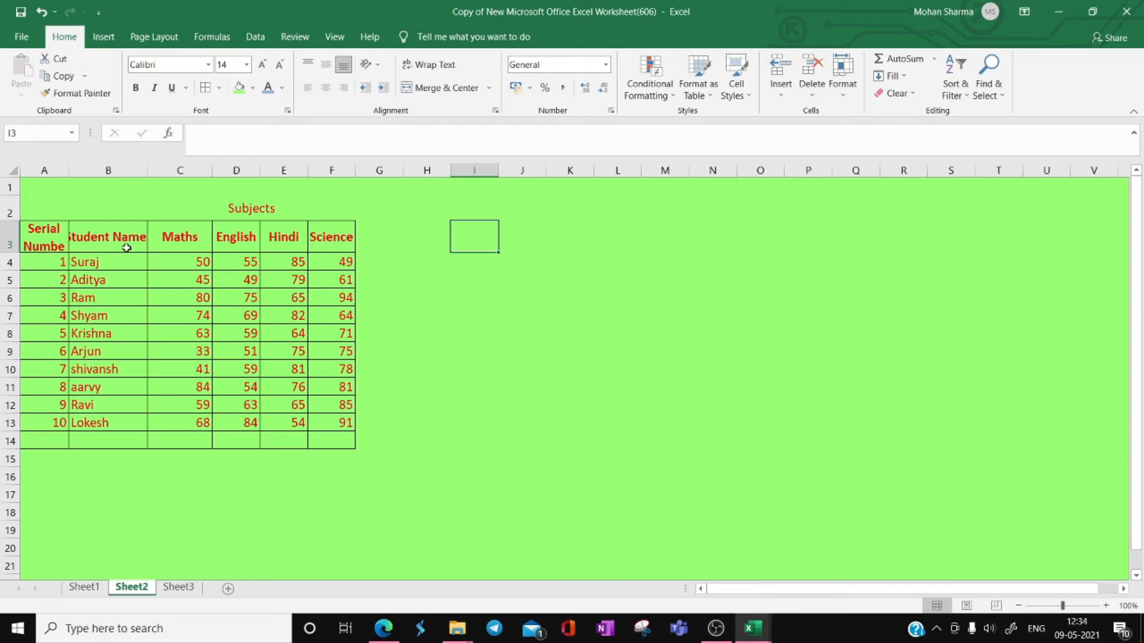
left_click(107, 244)
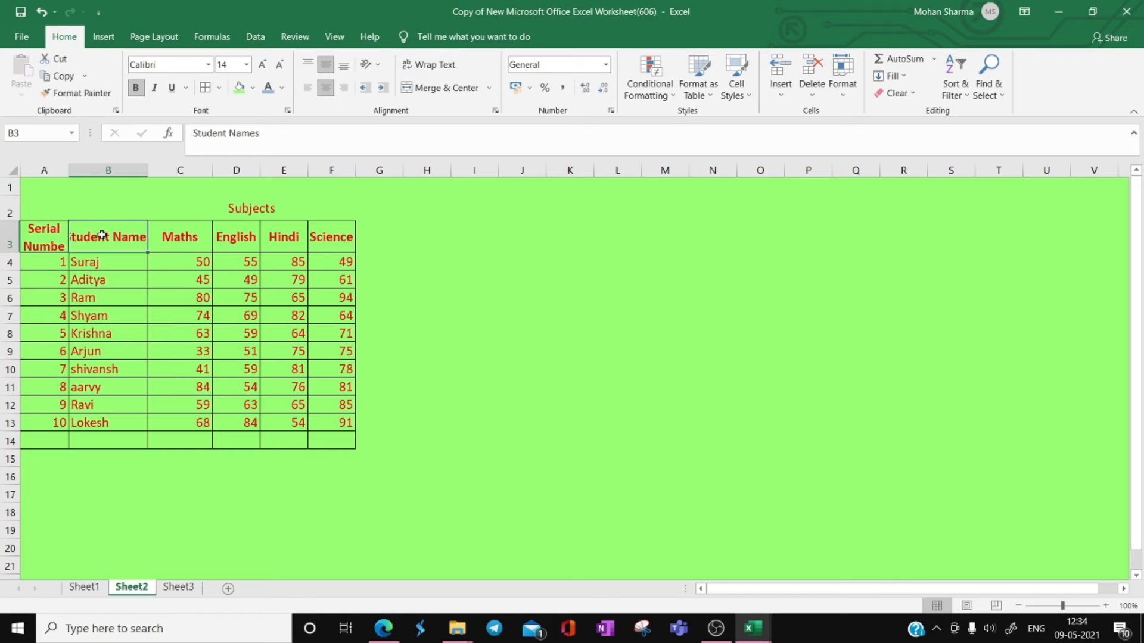
left_click(434, 67)
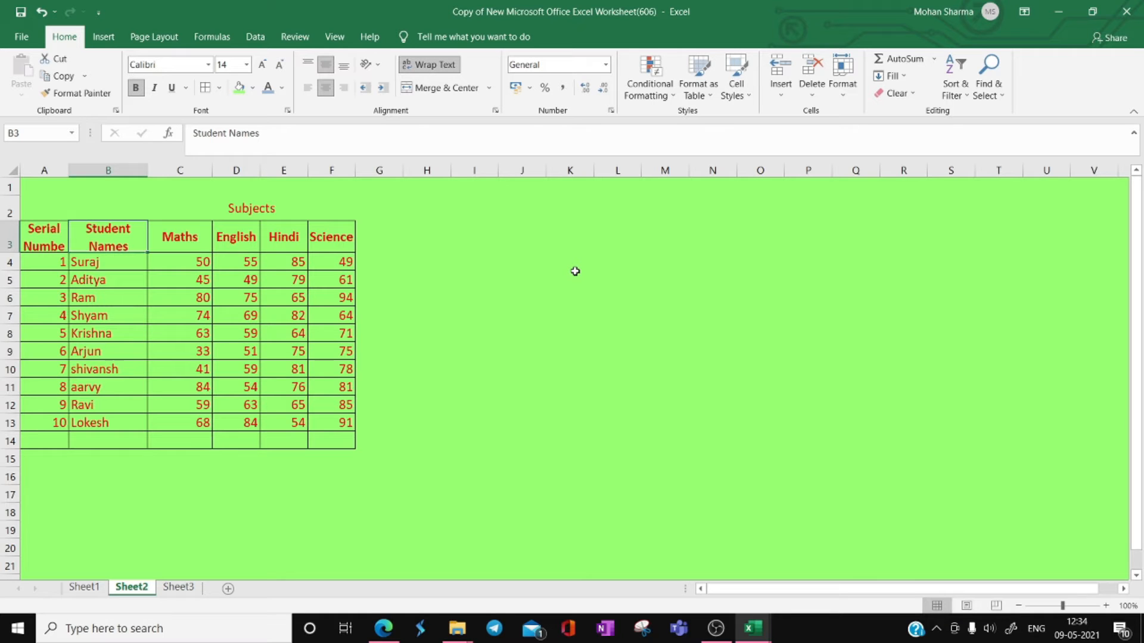
left_click(584, 300)
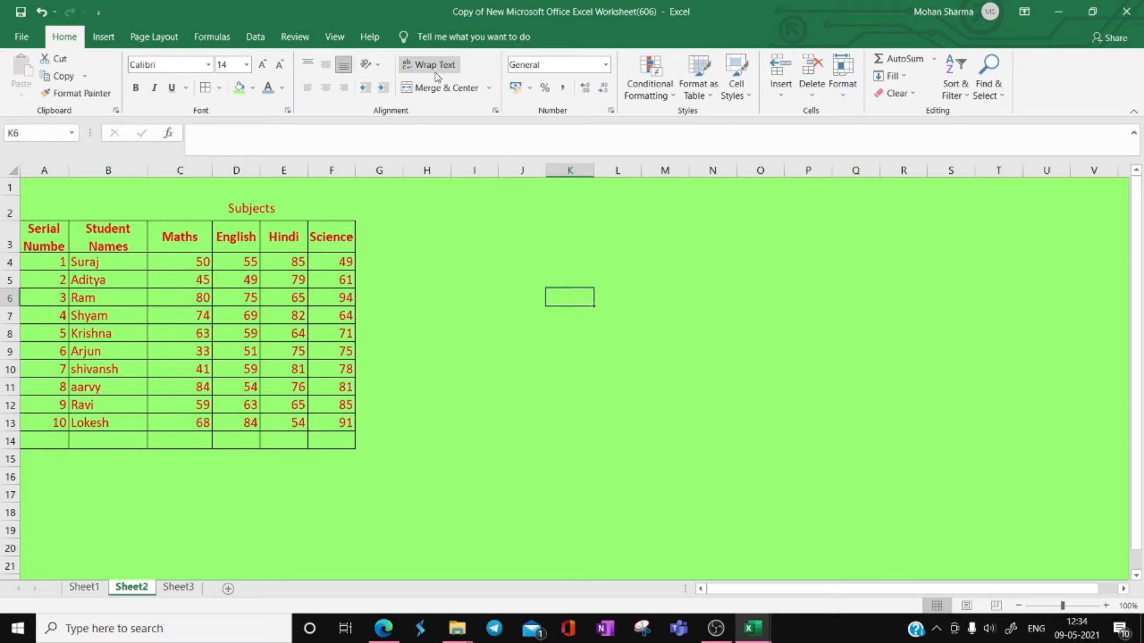
left_click(504, 278)
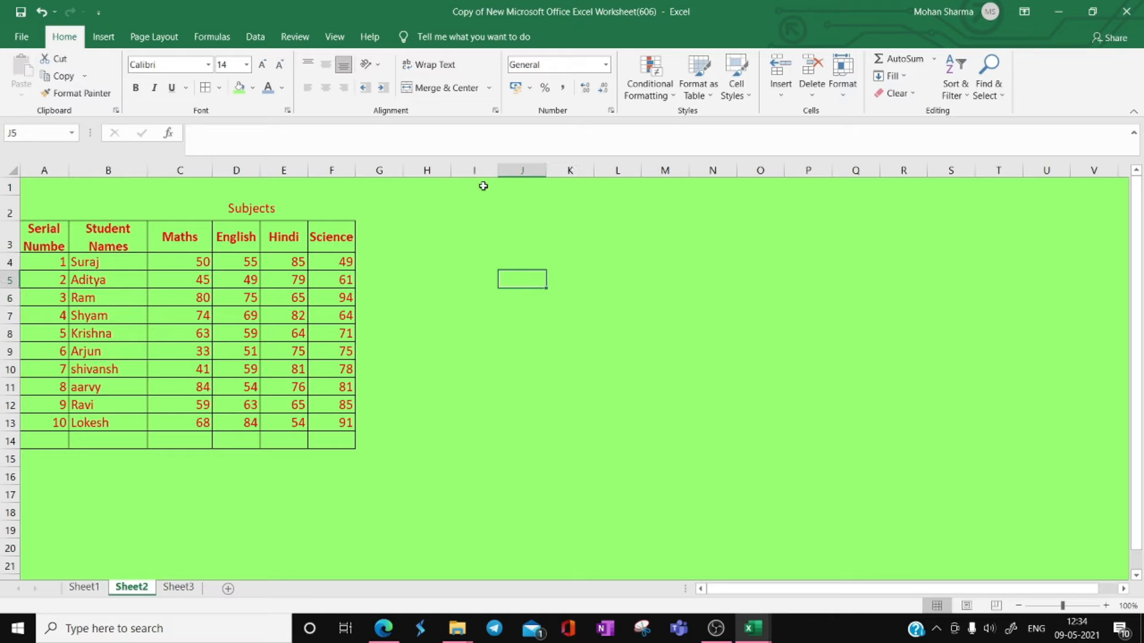
left_click(497, 265)
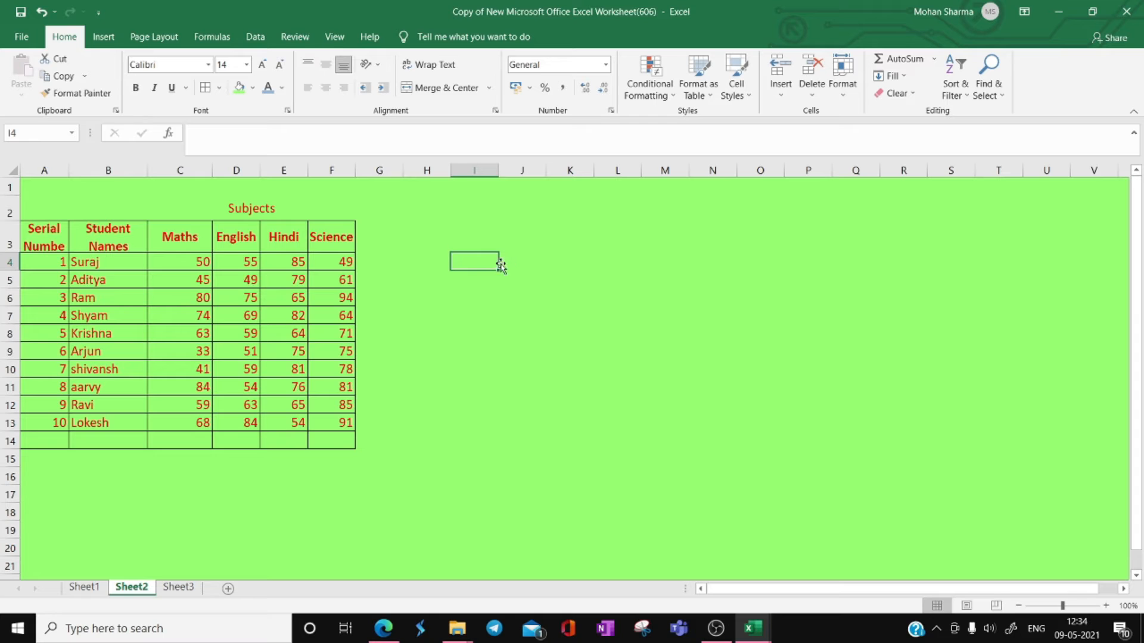
Clear the Subjects heading above the mark columns and unmerge its cell back into C2:F2
left_click(428, 248)
left_click(242, 207)
left_click(365, 231)
left_click(299, 210)
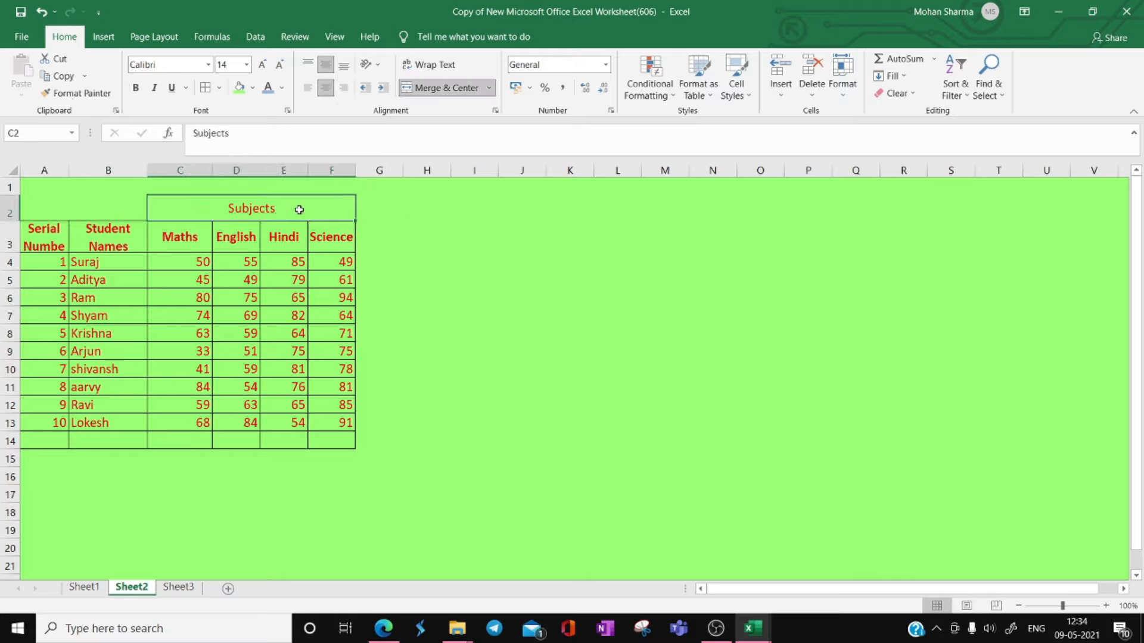
key("Delete")
left_click(440, 88)
Check cells C2, D2, E2 and F2 individually above the subject headers
left_click(192, 209)
left_click(247, 206)
left_click(295, 208)
left_click(345, 208)
left_click(181, 205)
left_click(228, 213)
left_click(284, 209)
left_click(325, 206)
left_click(164, 207)
left_click(235, 207)
left_click(292, 206)
left_click(320, 207)
Enter the heading Subjects in cell C2 above the Maths header
left_click(192, 209)
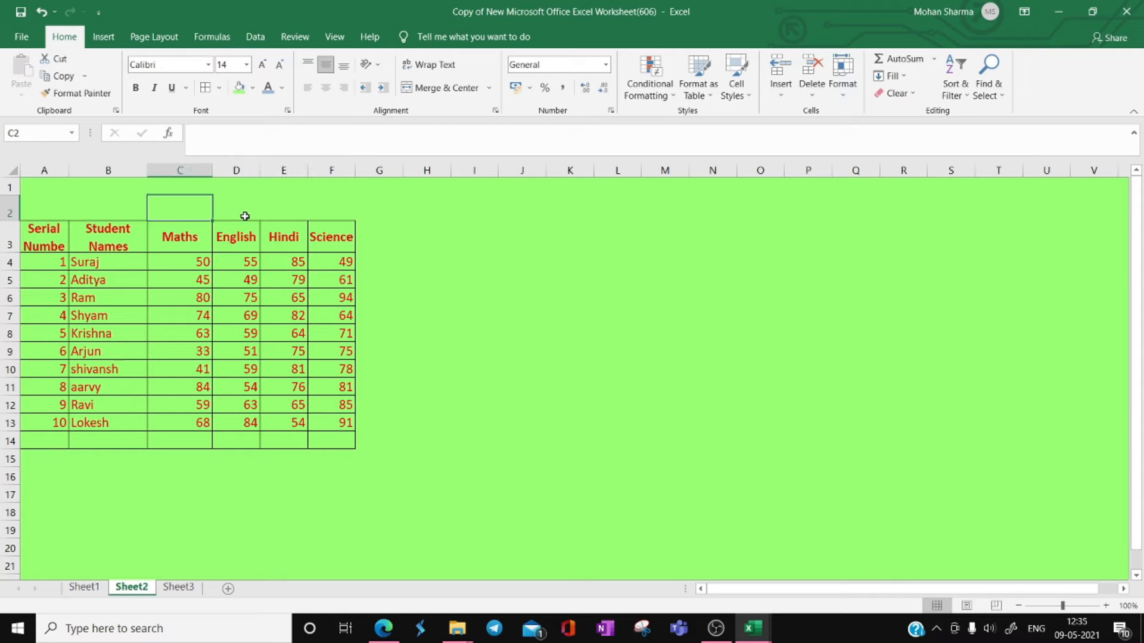
type("Subjects")
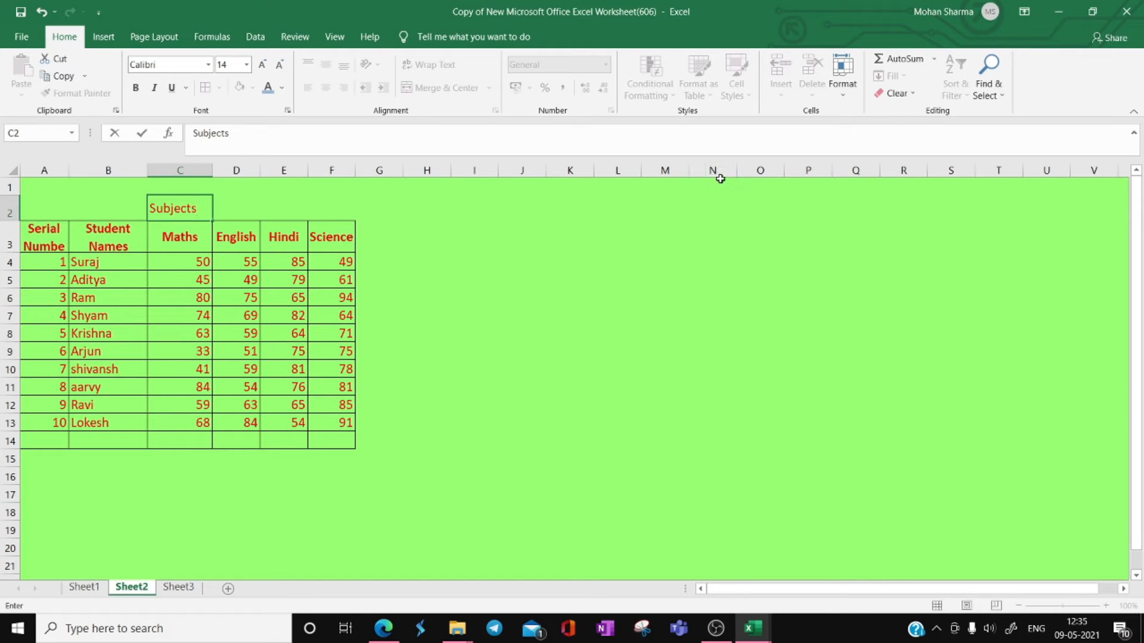
left_click(511, 334)
left_click(192, 239)
left_click(180, 207)
left_click(498, 261)
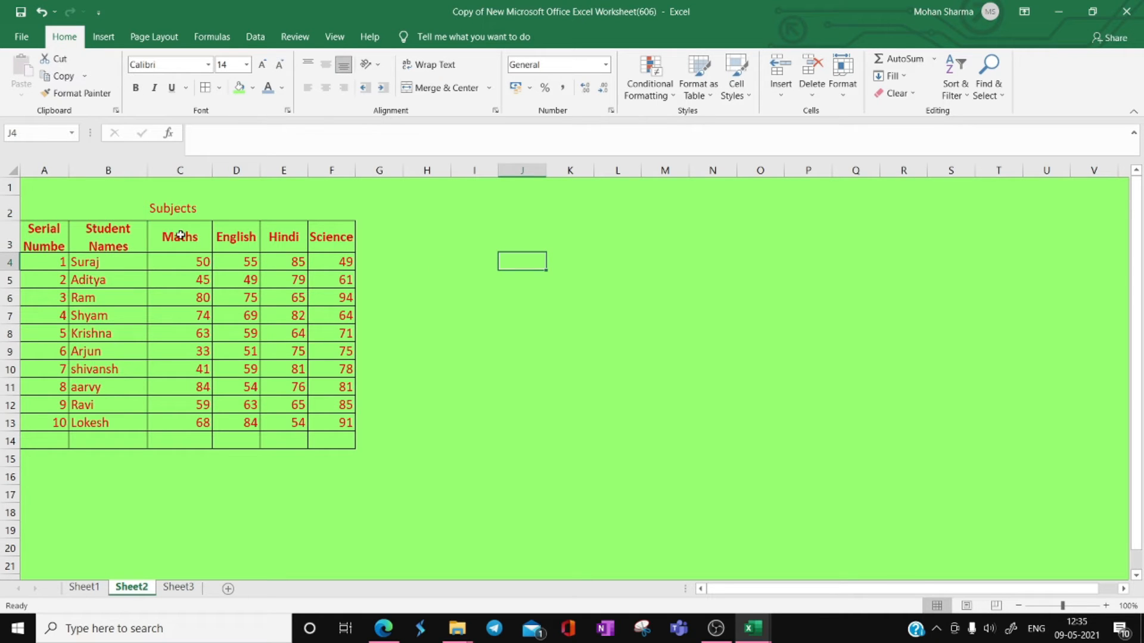
Merge and center the Subjects heading across C2:F2
left_click_drag(179, 208, 335, 211)
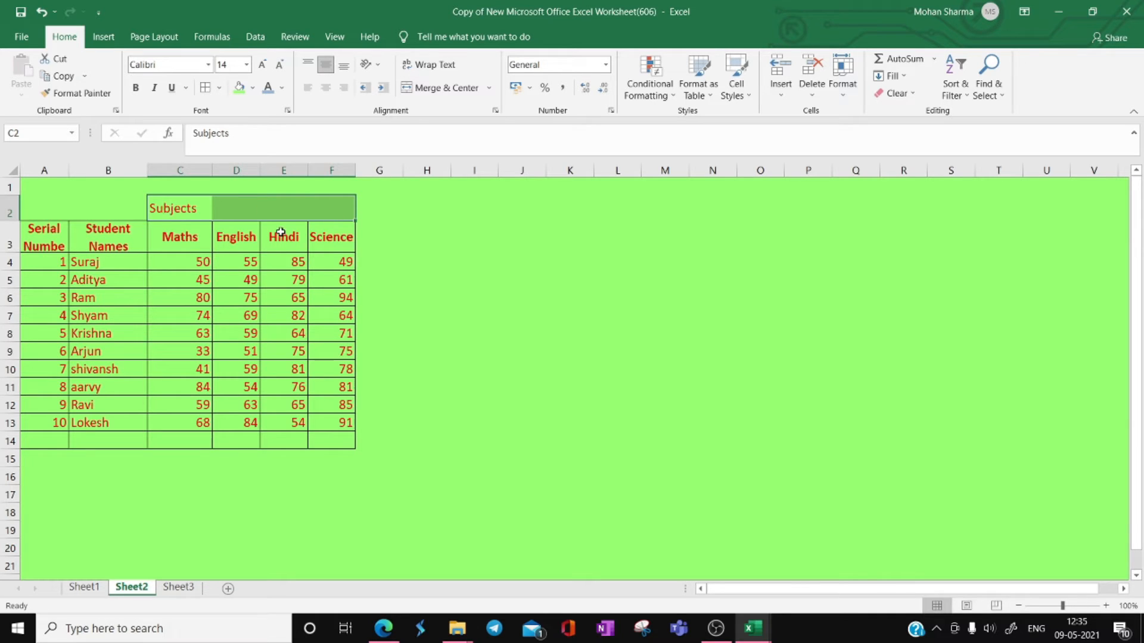
left_click(516, 260)
left_click_drag(168, 210, 330, 214)
left_click(439, 92)
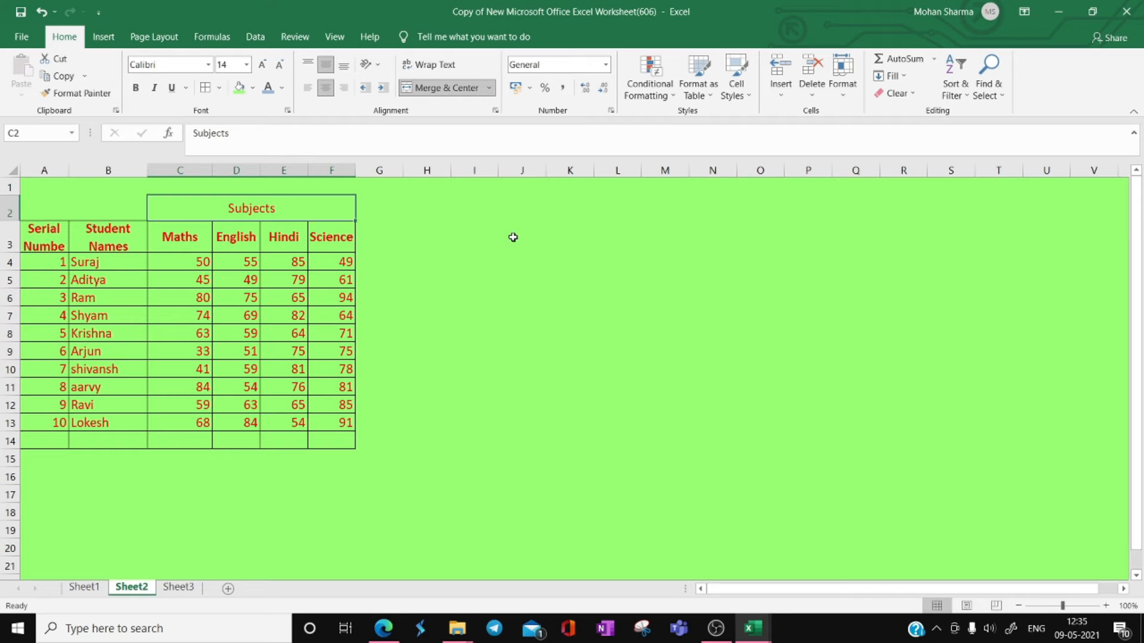
left_click(561, 263)
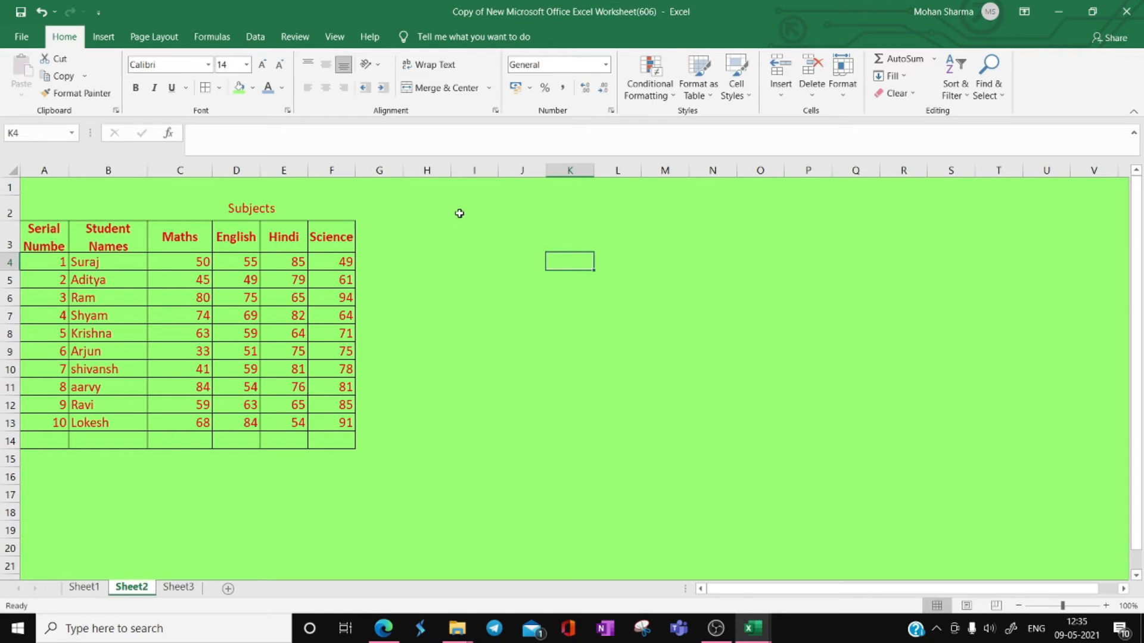
left_click(550, 234)
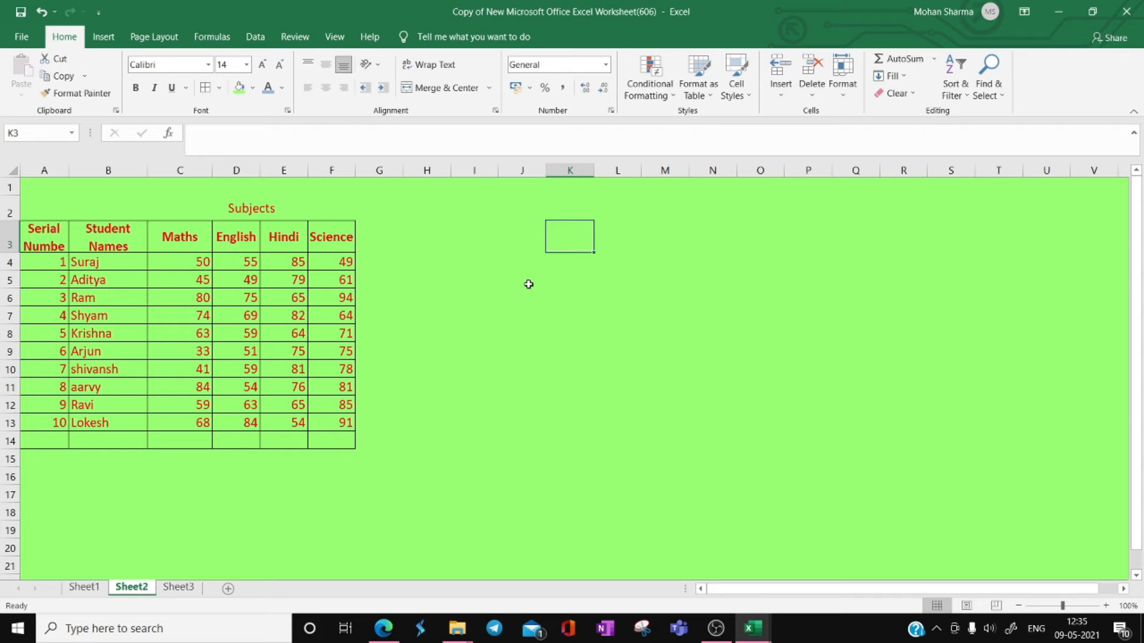
Make the merged Subjects heading in row 2 bold
left_click(268, 210)
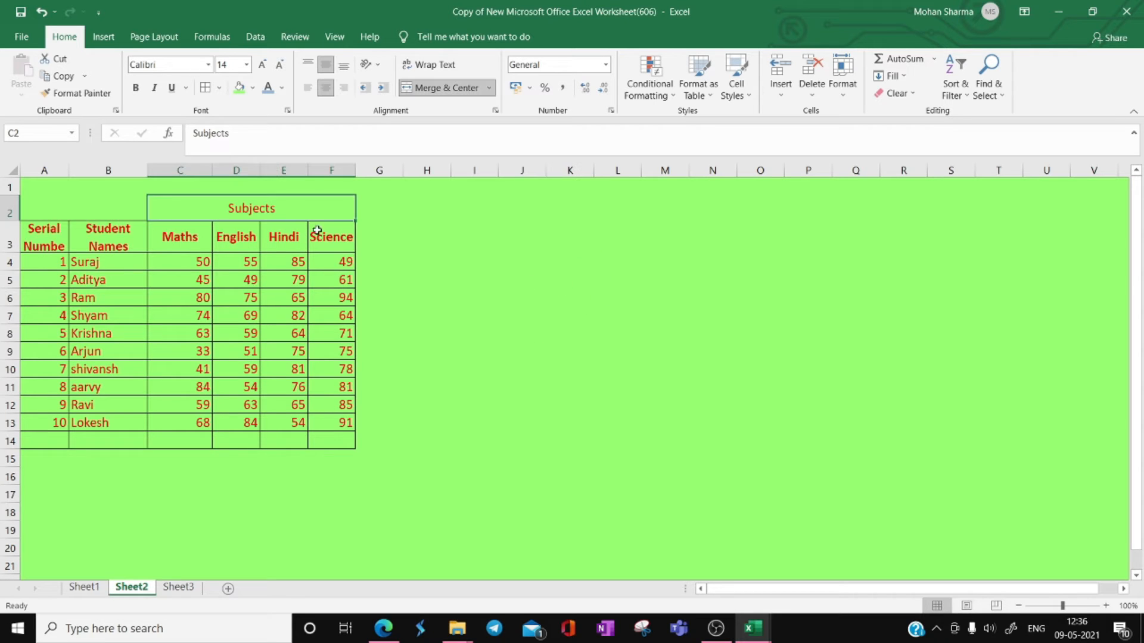
left_click(137, 88)
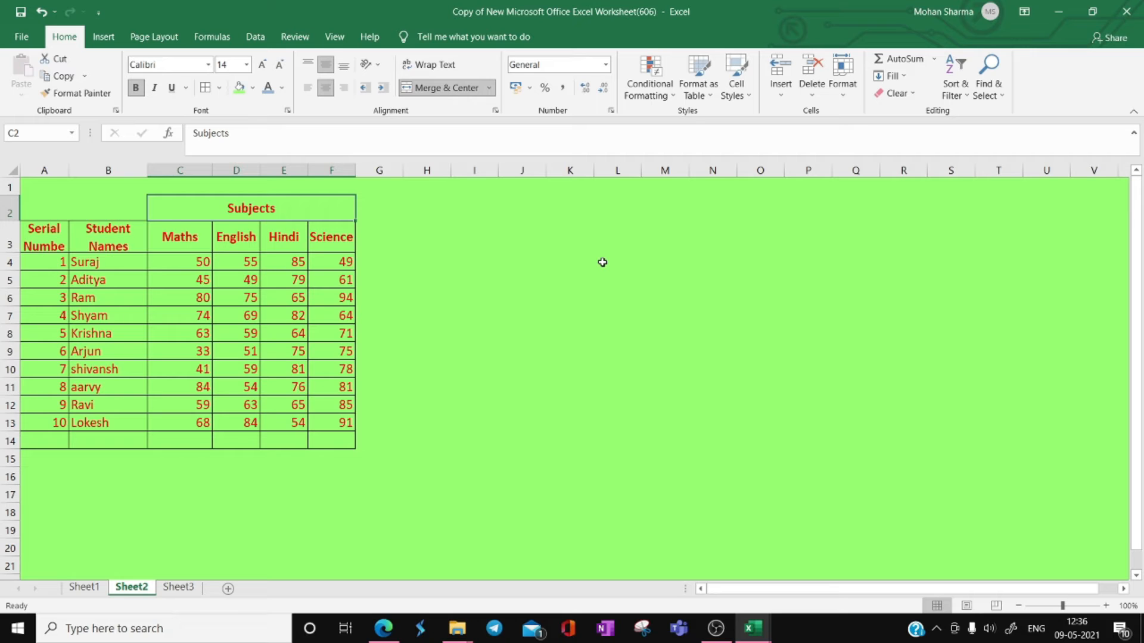
key("ctrl+b")
key("ctrl+b")
left_click(386, 230)
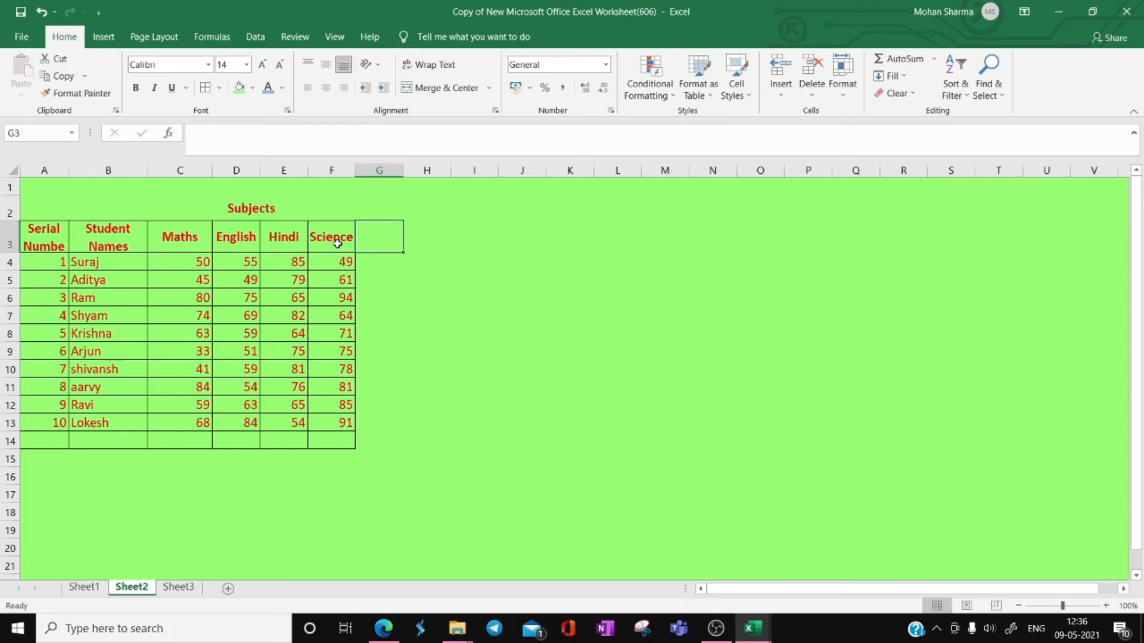
Apply italic formatting to the Subjects heading in row 2
left_click(278, 211)
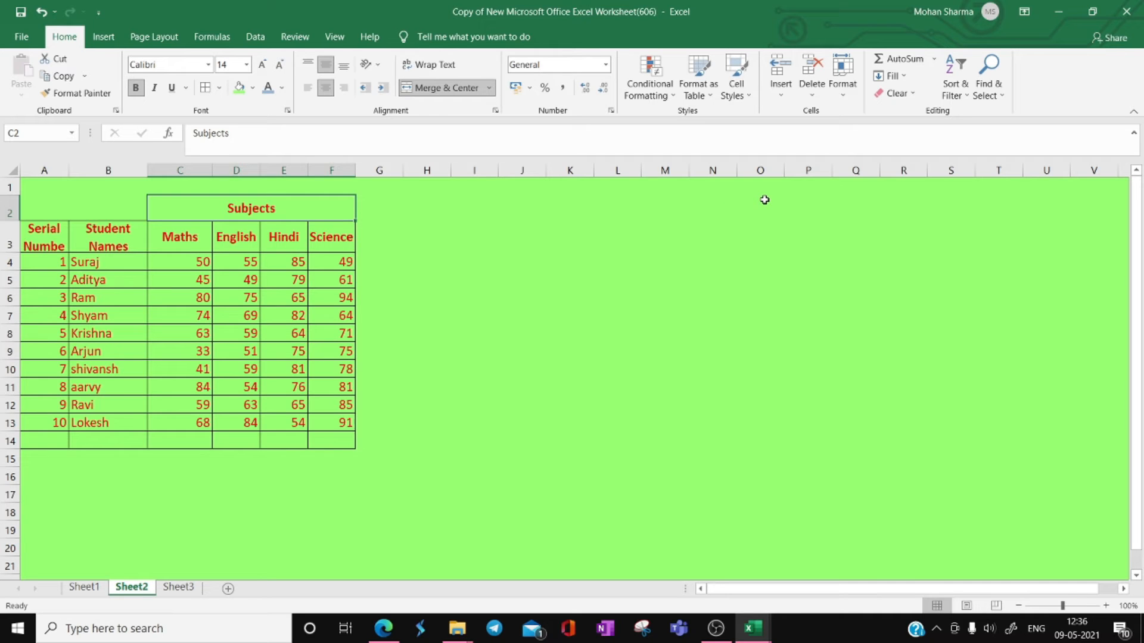
key("ctrl+i")
left_click(592, 301)
left_click(310, 216)
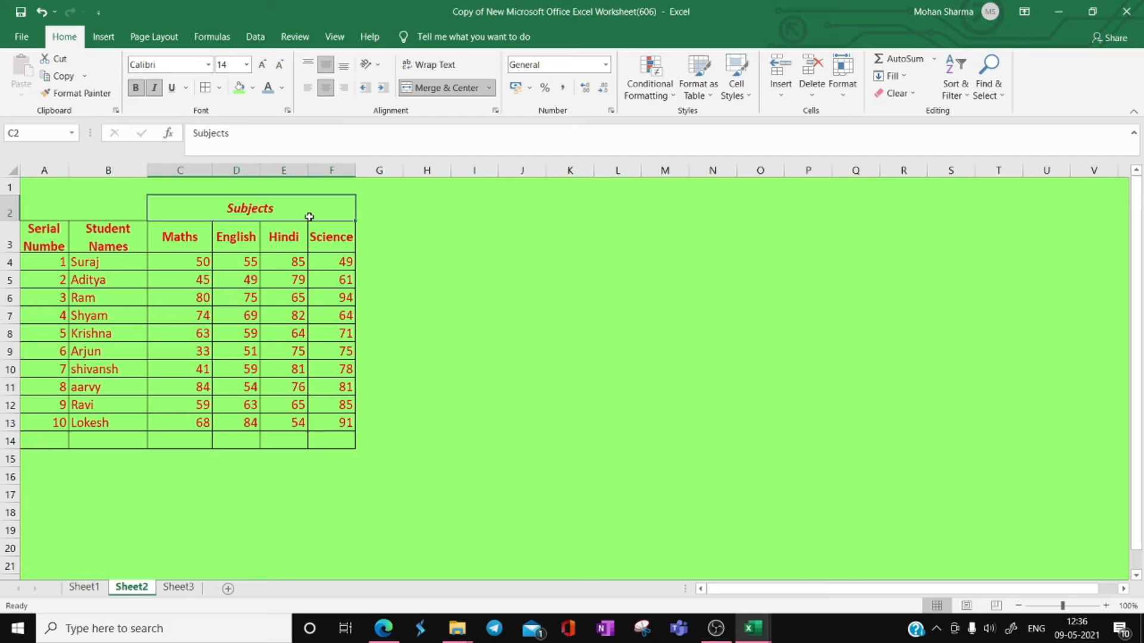
left_click(527, 281)
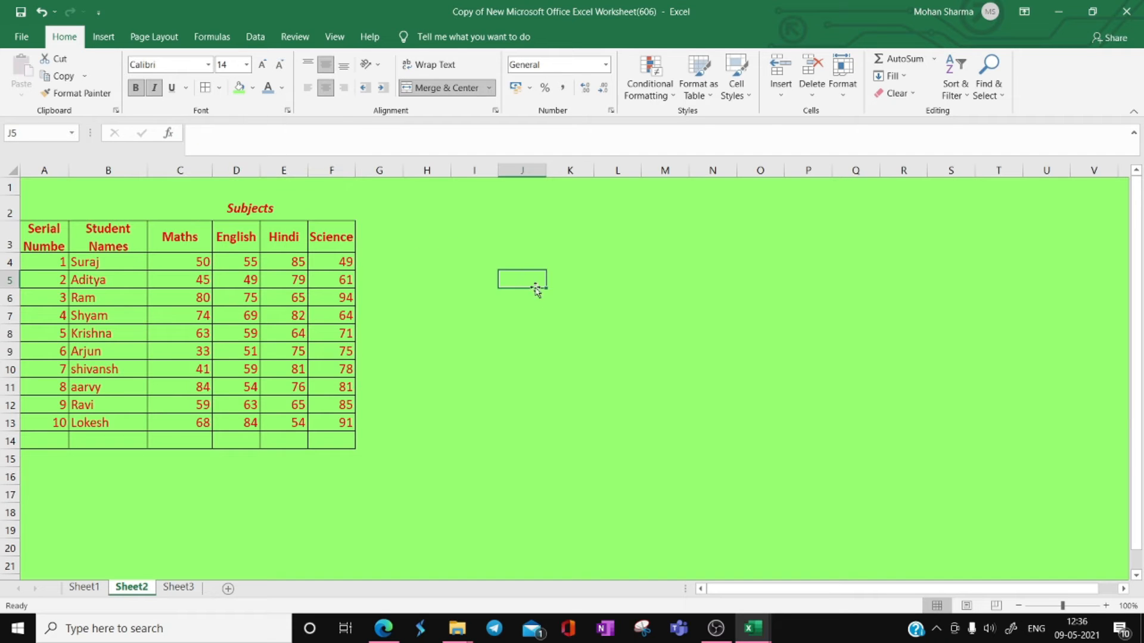
Underline the Subjects heading above the mark columns
left_click(309, 206)
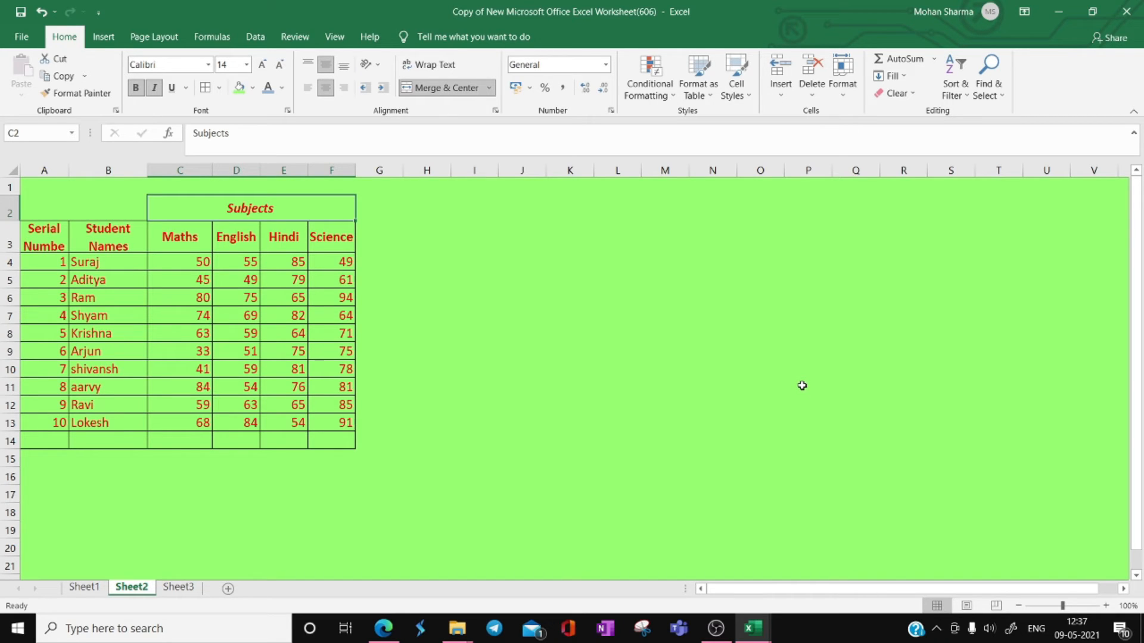
key("ctrl+u")
left_click(538, 426)
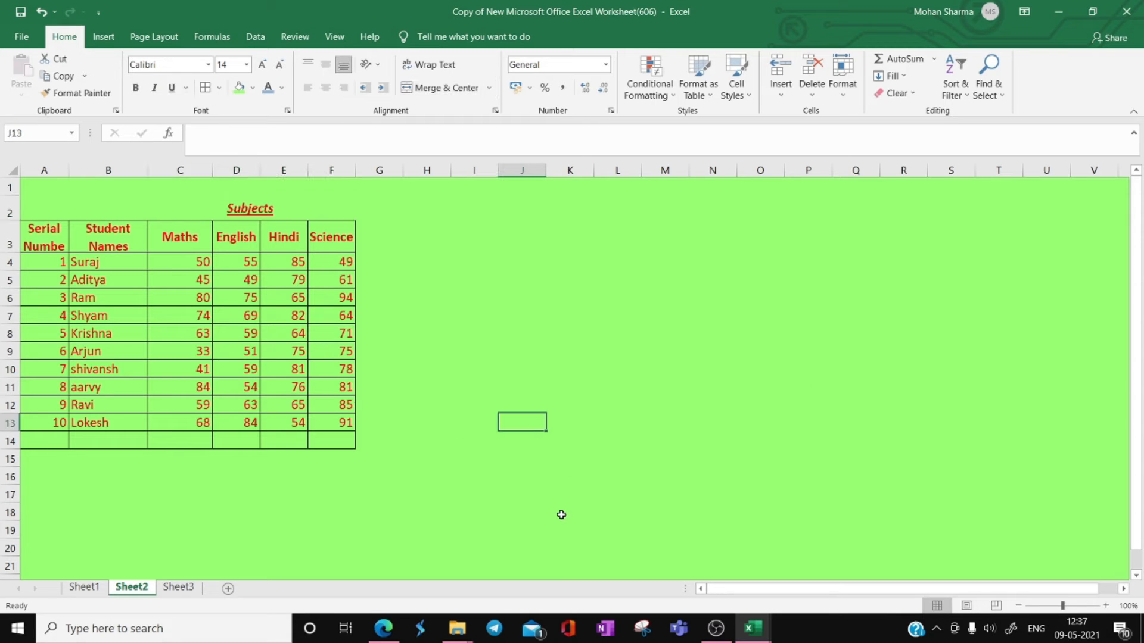
left_click(550, 295)
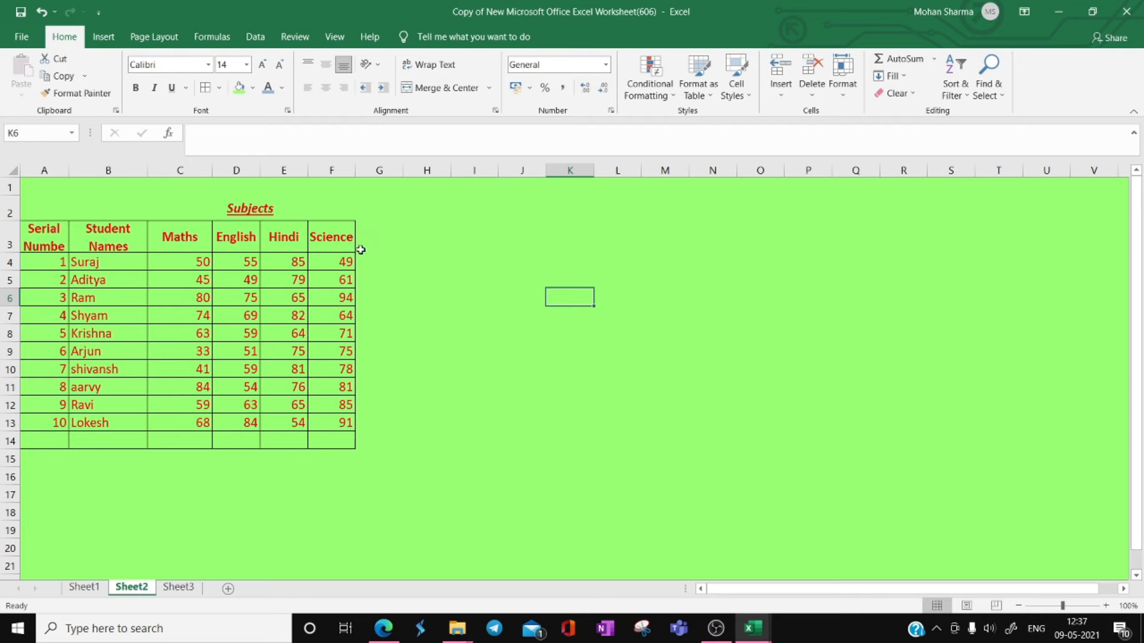
Apply Thick Outside Borders around the marks table in A3:F14
left_click_drag(33, 232, 332, 440)
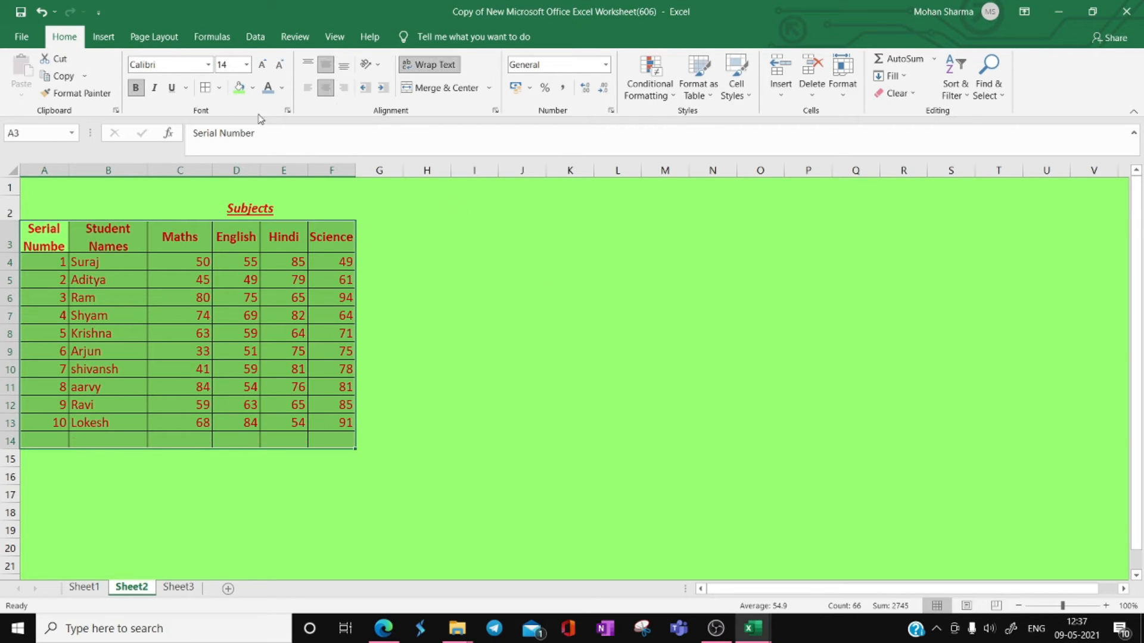
left_click(220, 88)
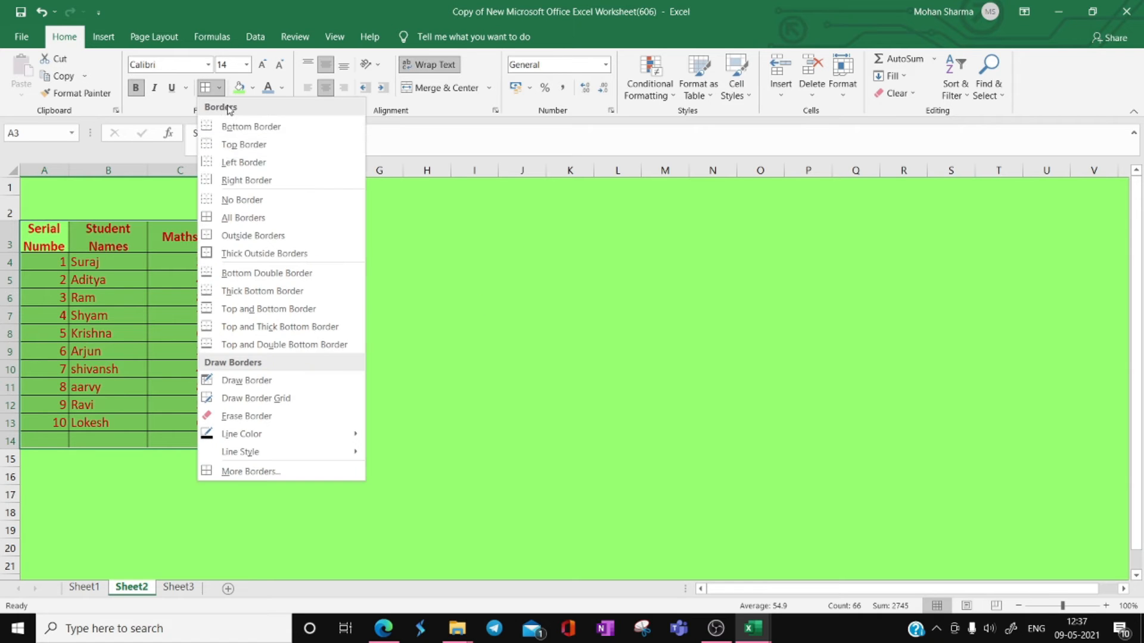
left_click(232, 257)
left_click(549, 292)
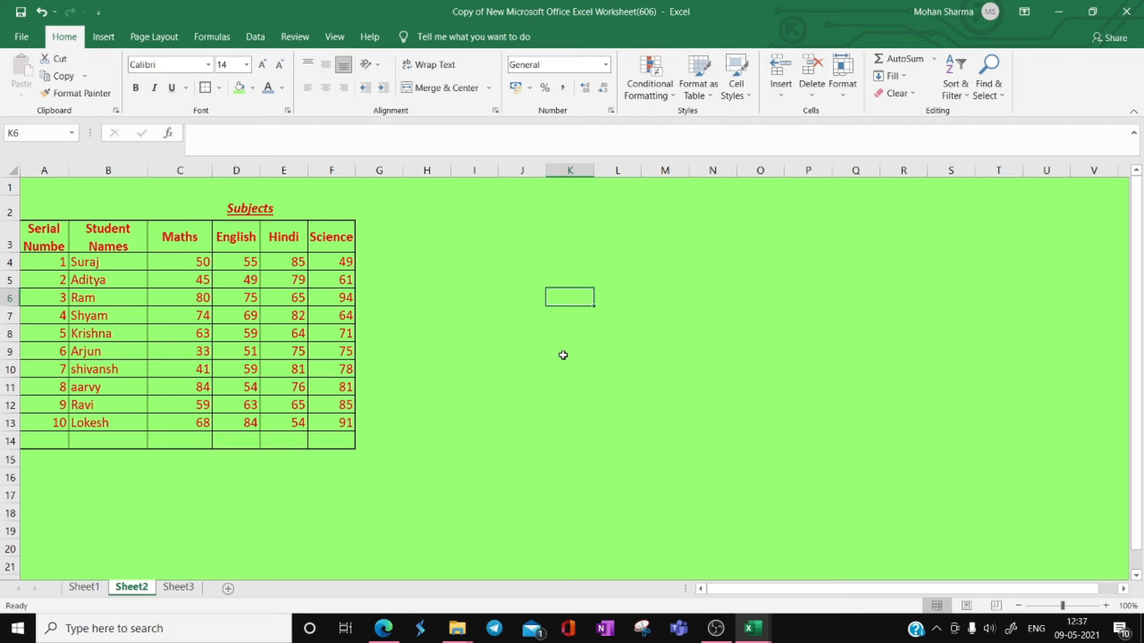
left_click(563, 356)
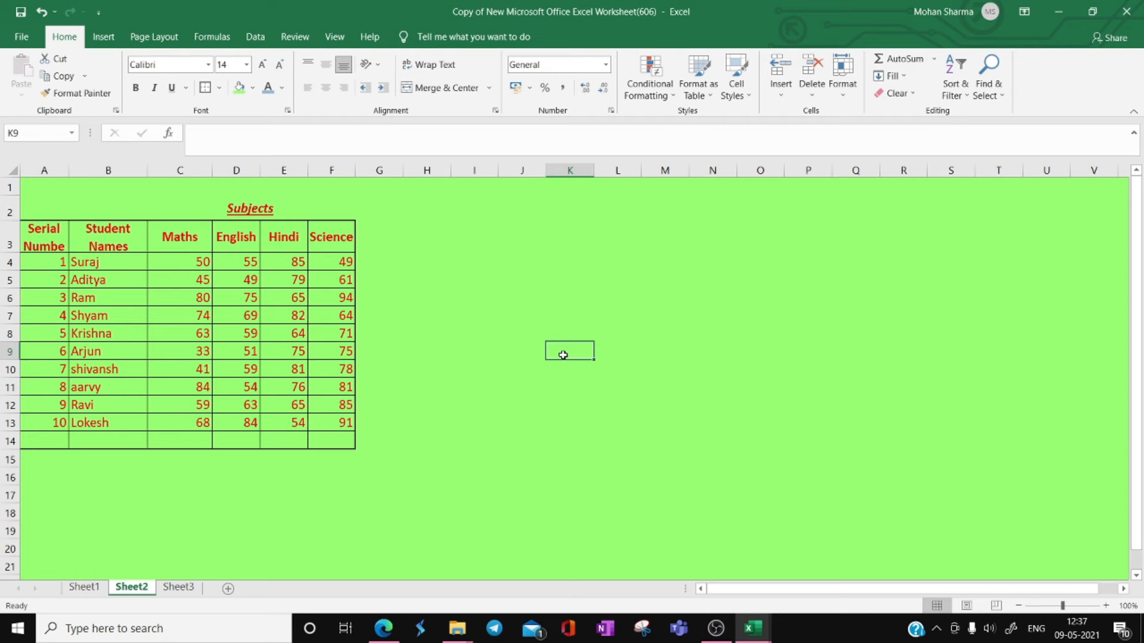
Copy the Subjects heading's formatting onto the Science header in F3 with Format Painter
left_click(273, 209)
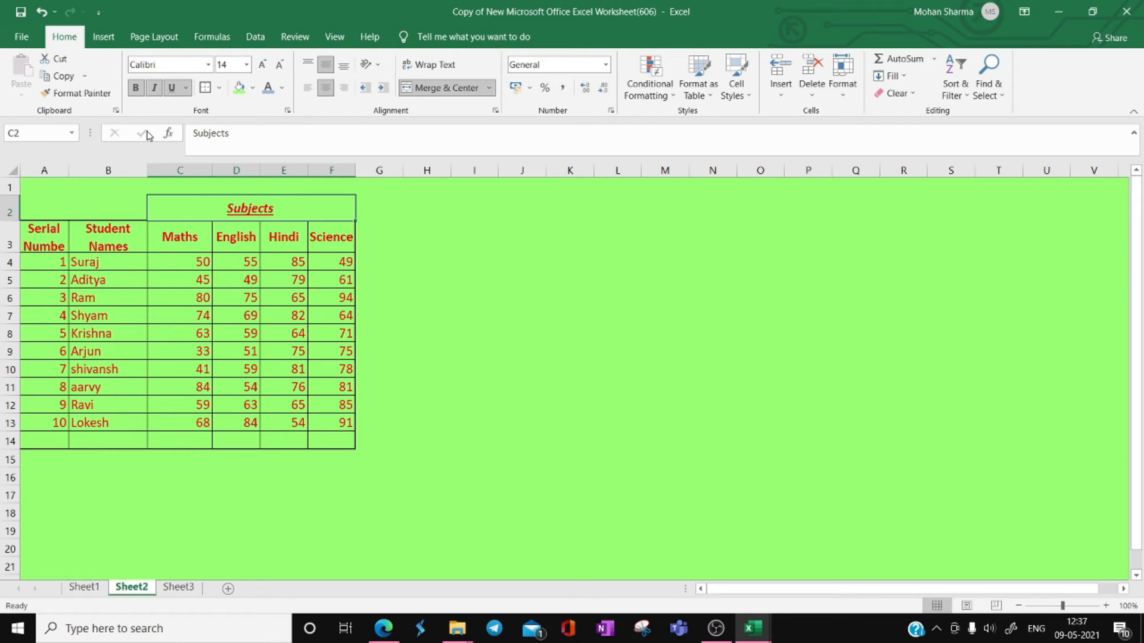
left_click(99, 93)
left_click(350, 240)
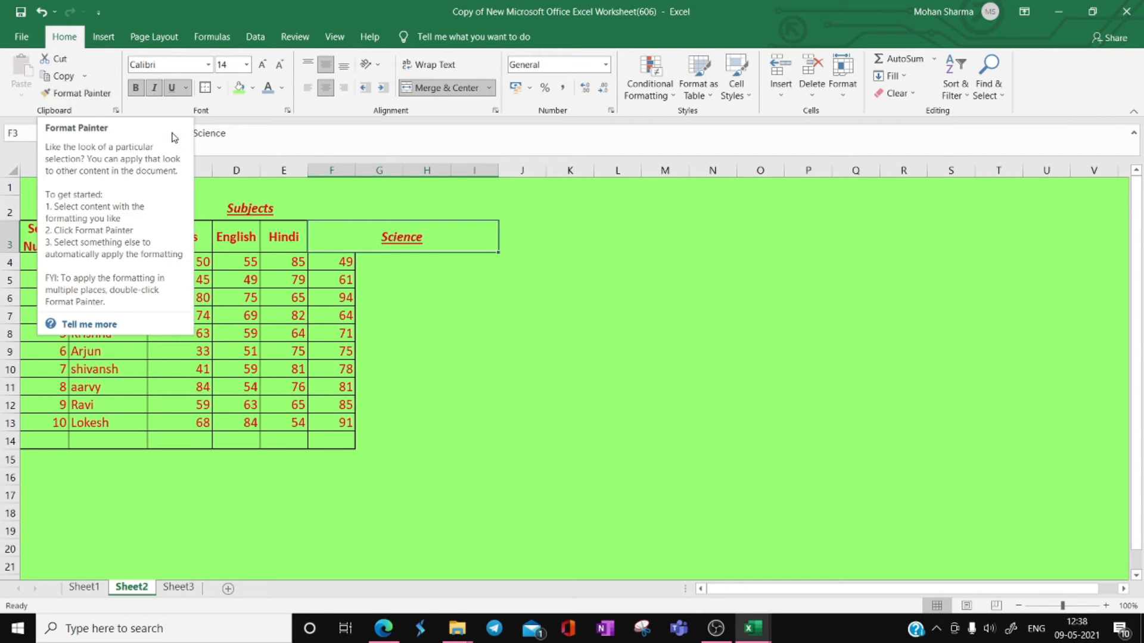
Try to copy the Science header's formatting onto the Hindi header in E3 with Format Painter
left_click(95, 98)
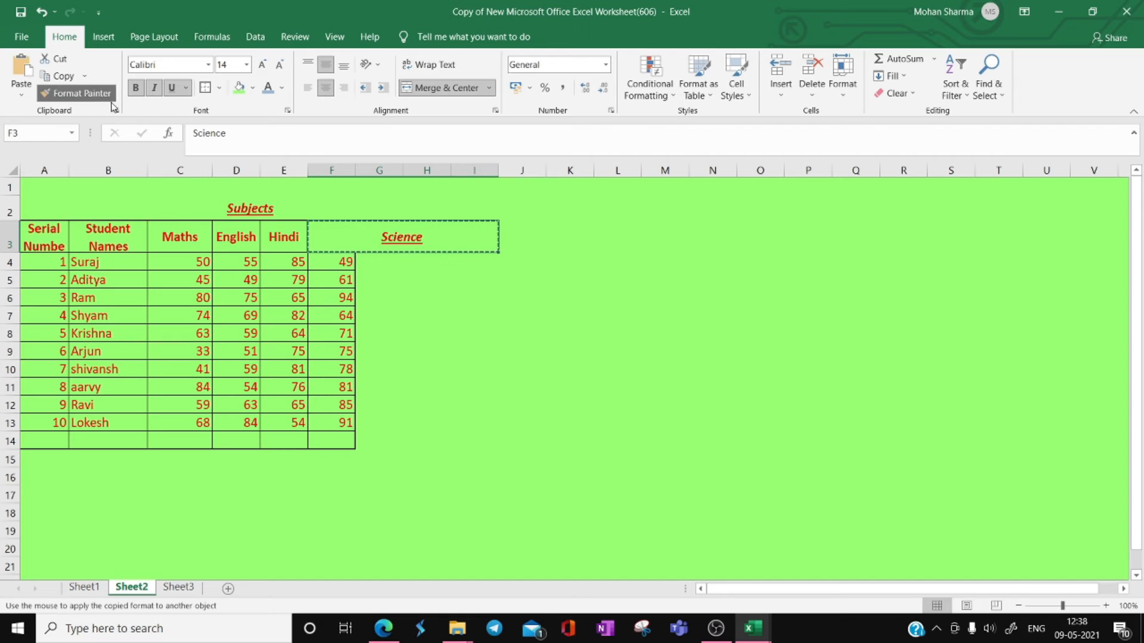
left_click(291, 240)
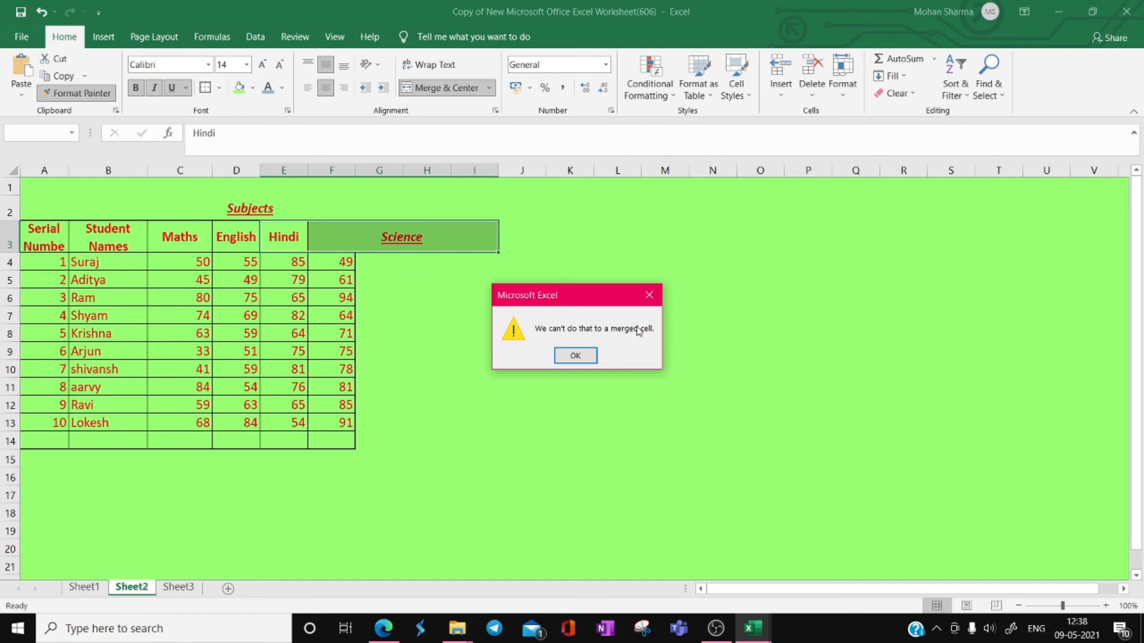
left_click(579, 355)
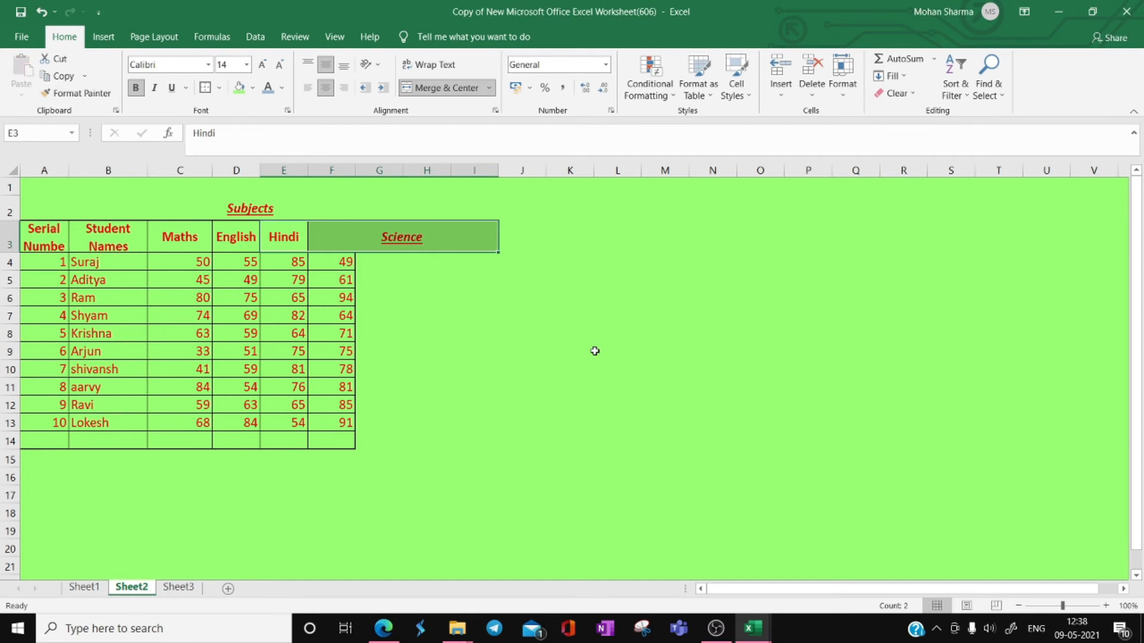
Copy the formatting of Science mark cell F7 onto another mark in column F with Format Painter
left_click(341, 318)
left_click(78, 93)
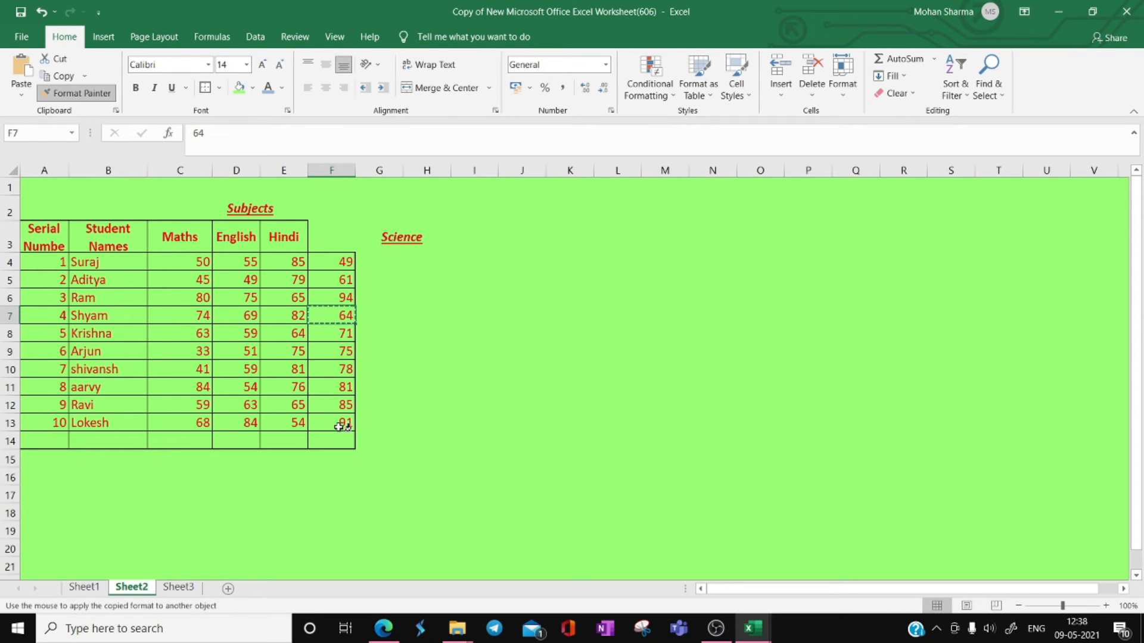
left_click(342, 404)
left_click(347, 333)
key("Escape")
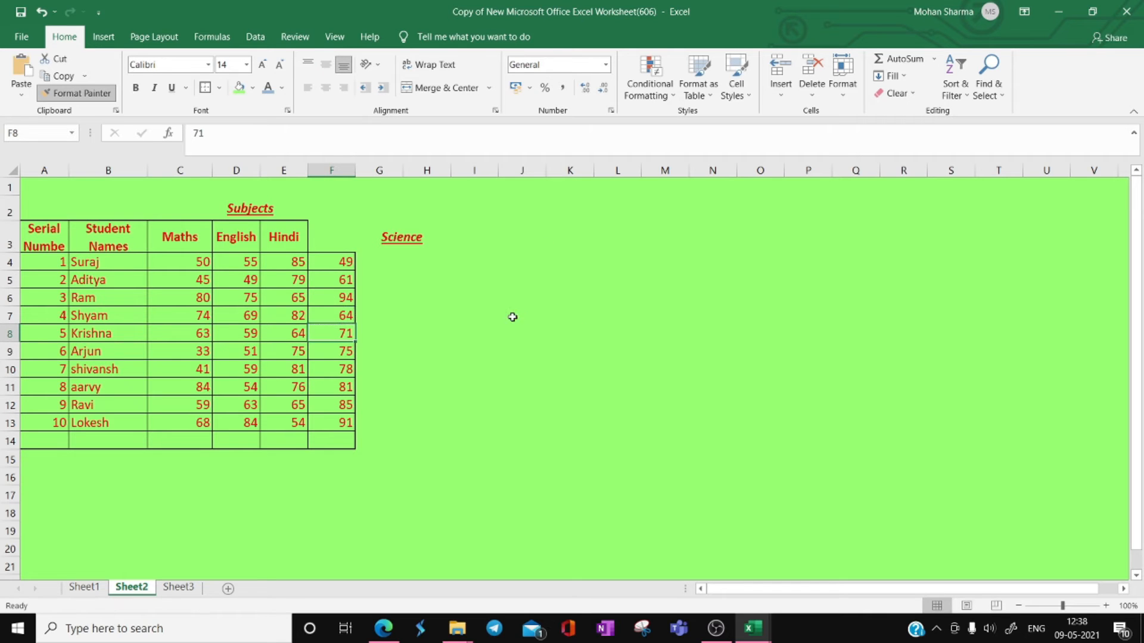
Undo the Format Painter changes to the Science header and its column
key("ctrl+z")
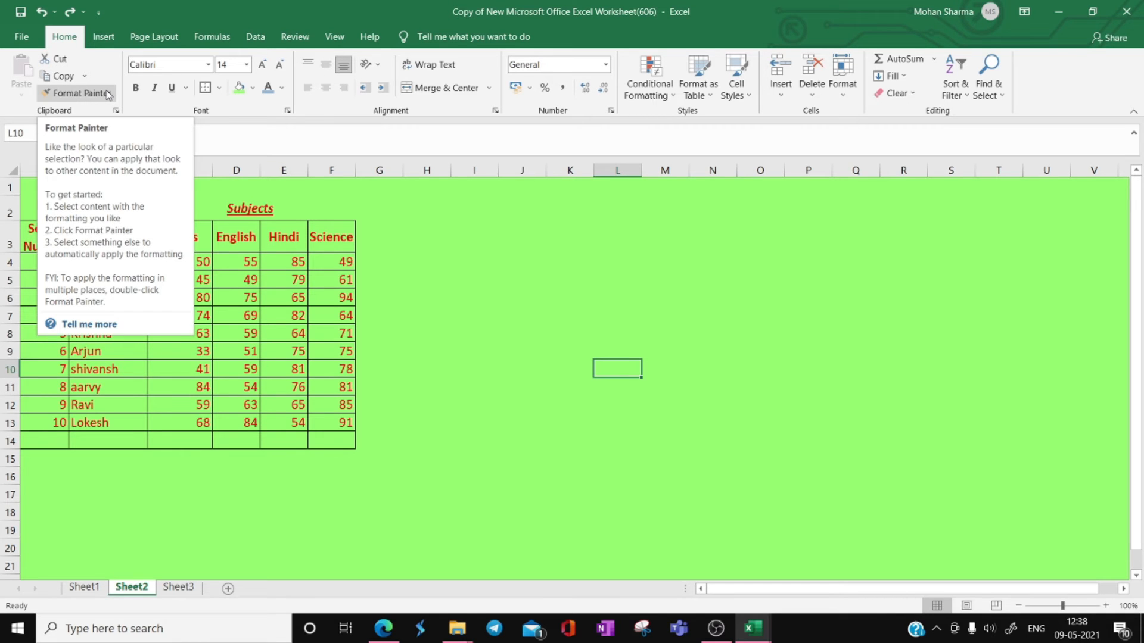
Enter the heading Student Name in cell J2
left_click(253, 215)
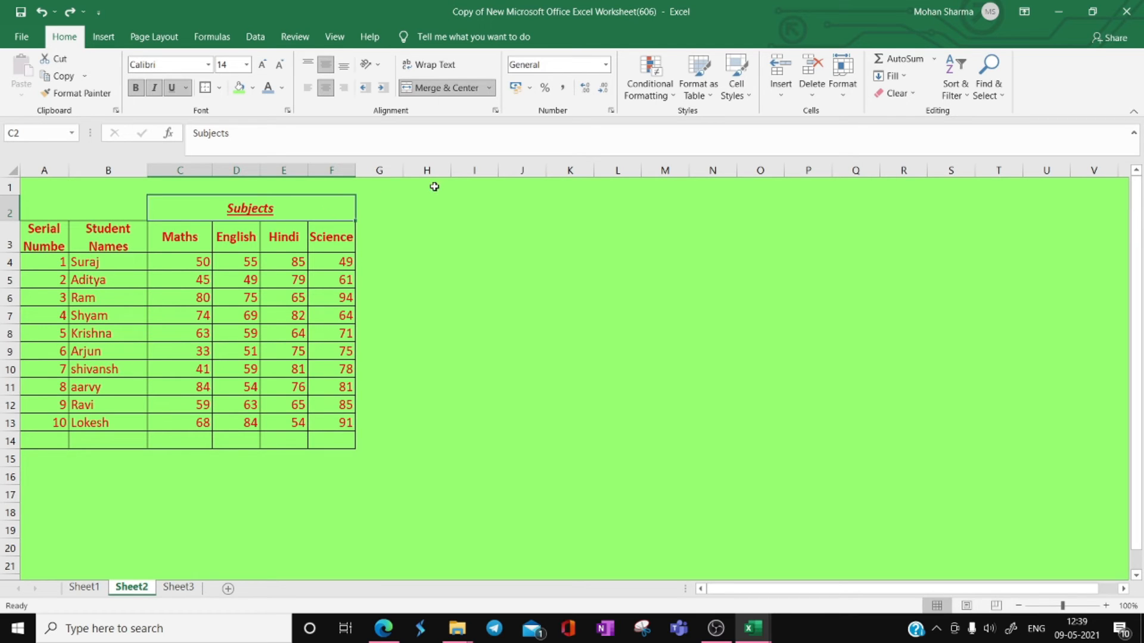
left_click(492, 210)
left_click(539, 212)
type("Stude")
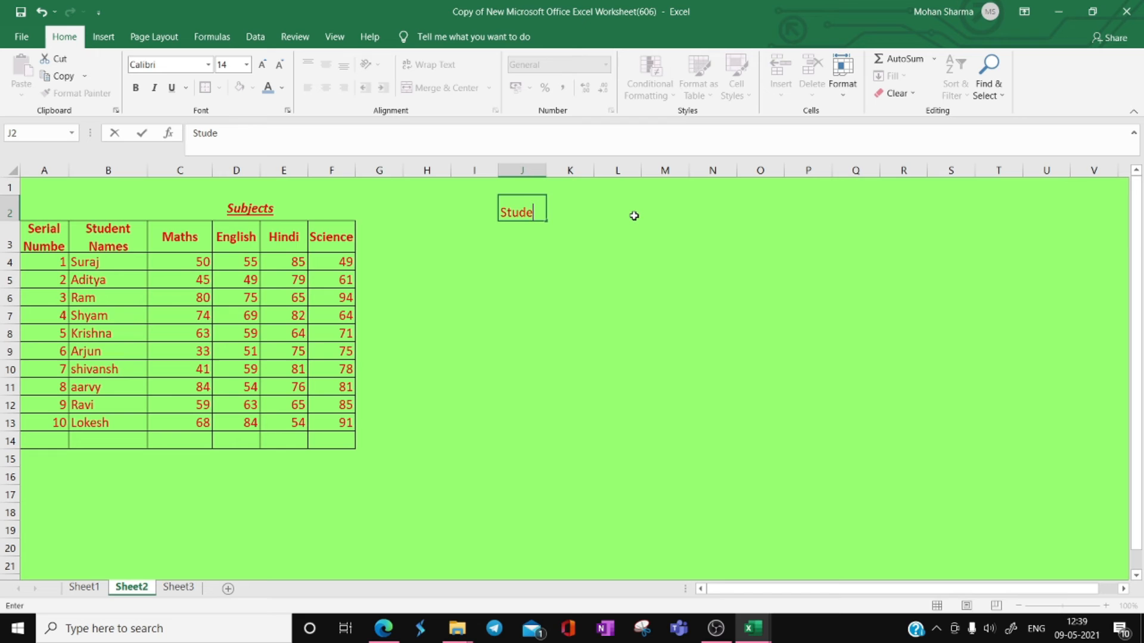
type("nt Name")
key("Tab")
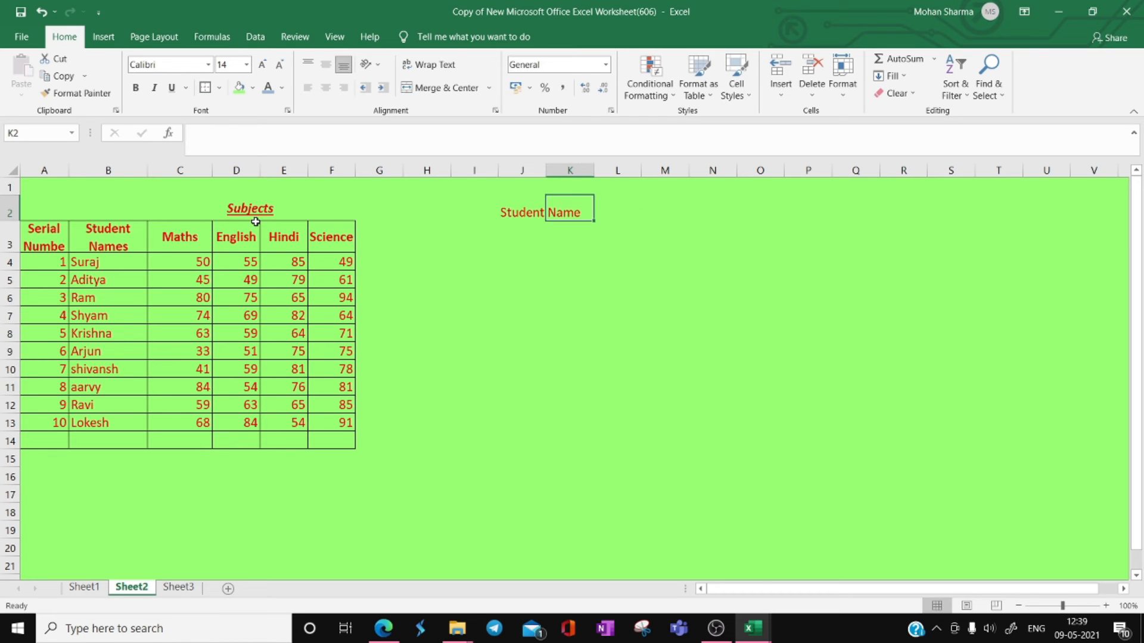
Copy the merged Subjects heading's formatting onto the Student Name heading in J2 with Format Painter
left_click(261, 209)
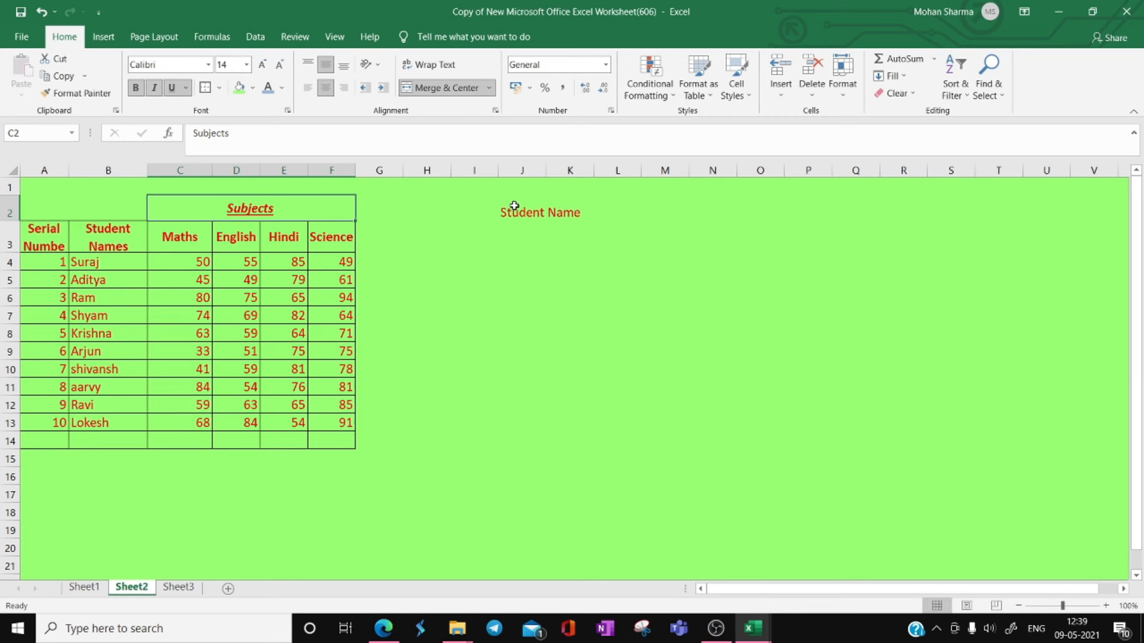
left_click(311, 258)
left_click(284, 214)
left_click(71, 94)
left_click(529, 213)
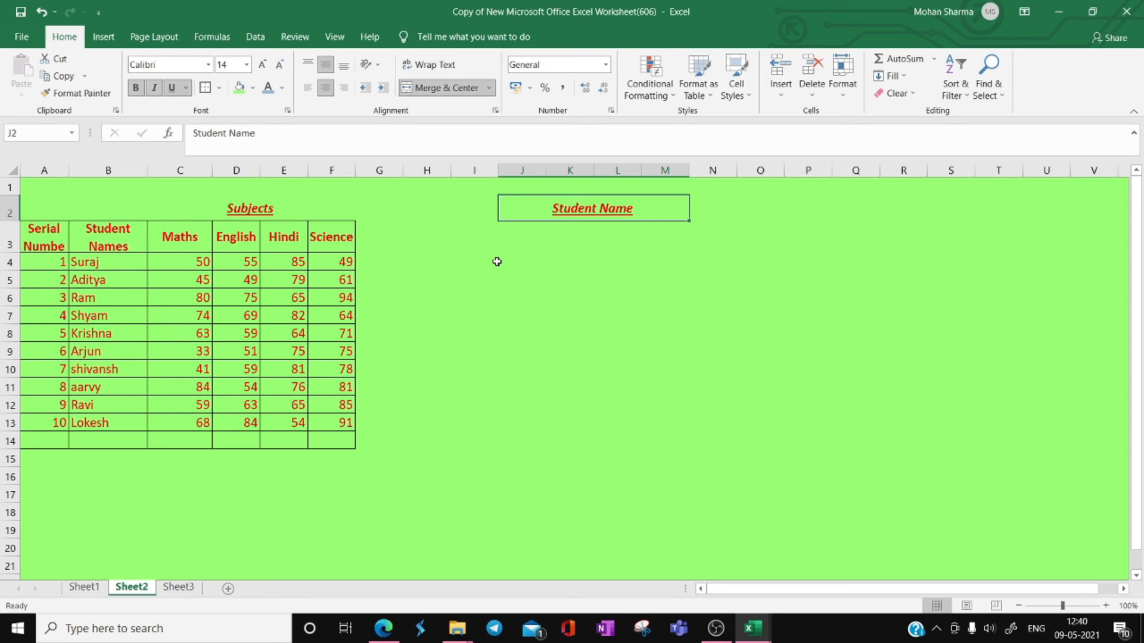
Cut the Science header from F3 and paste it into cell O5
left_click(342, 232)
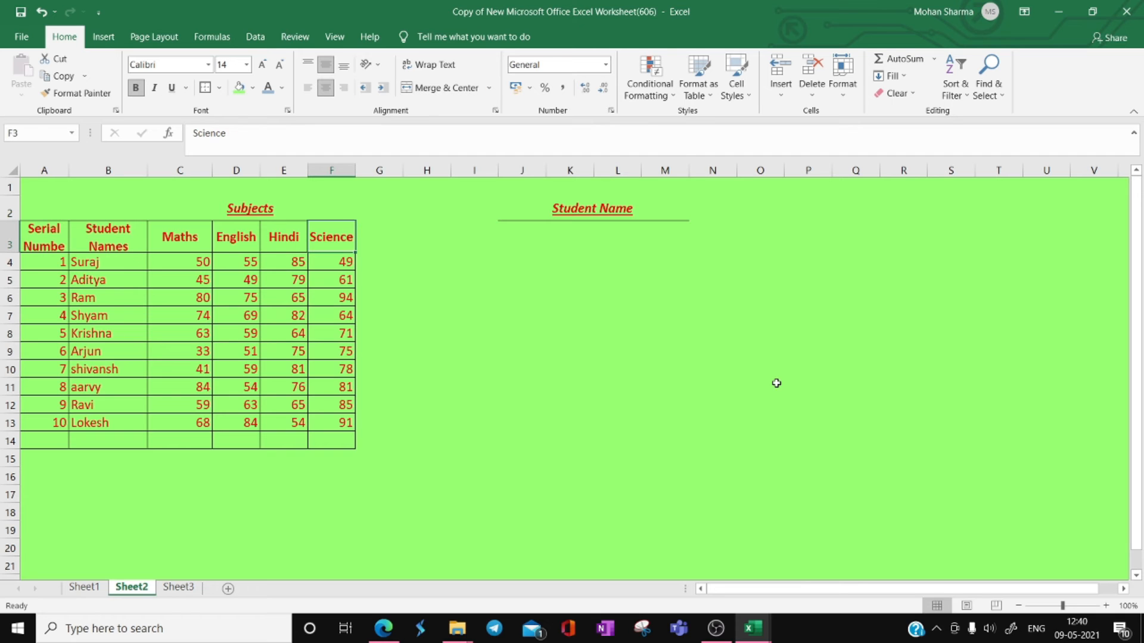
left_click(47, 61)
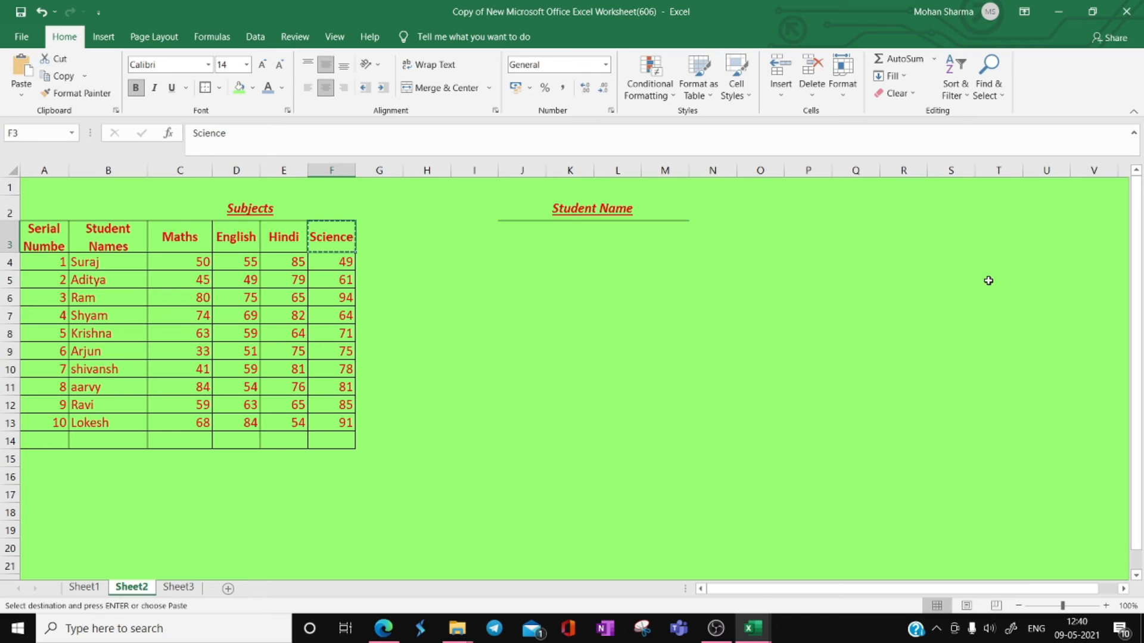
left_click(763, 278)
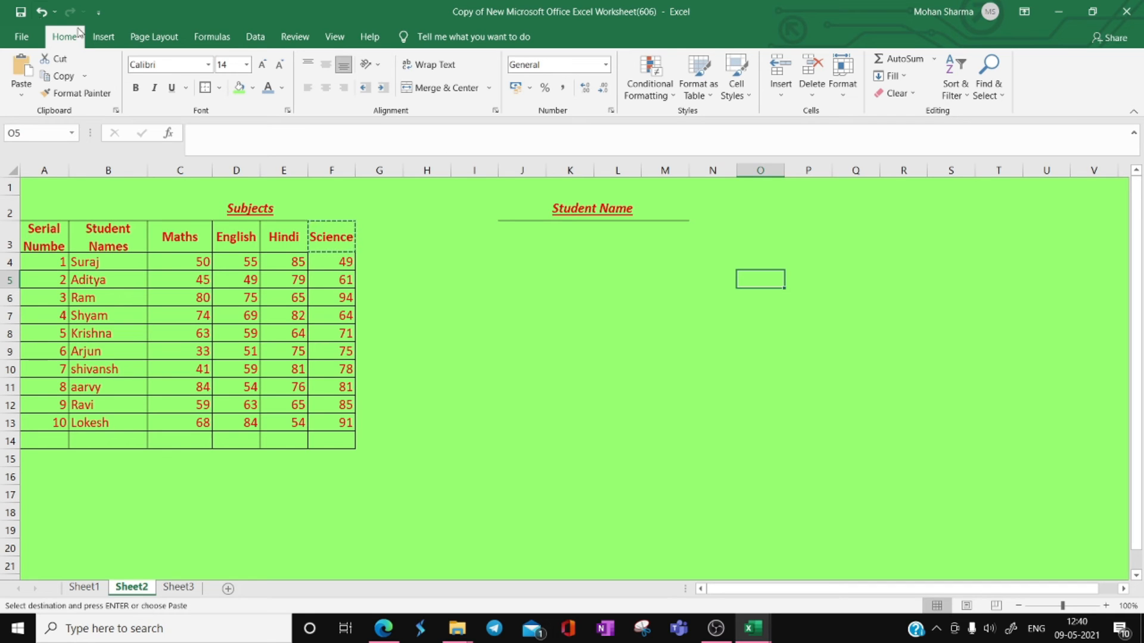
left_click(20, 70)
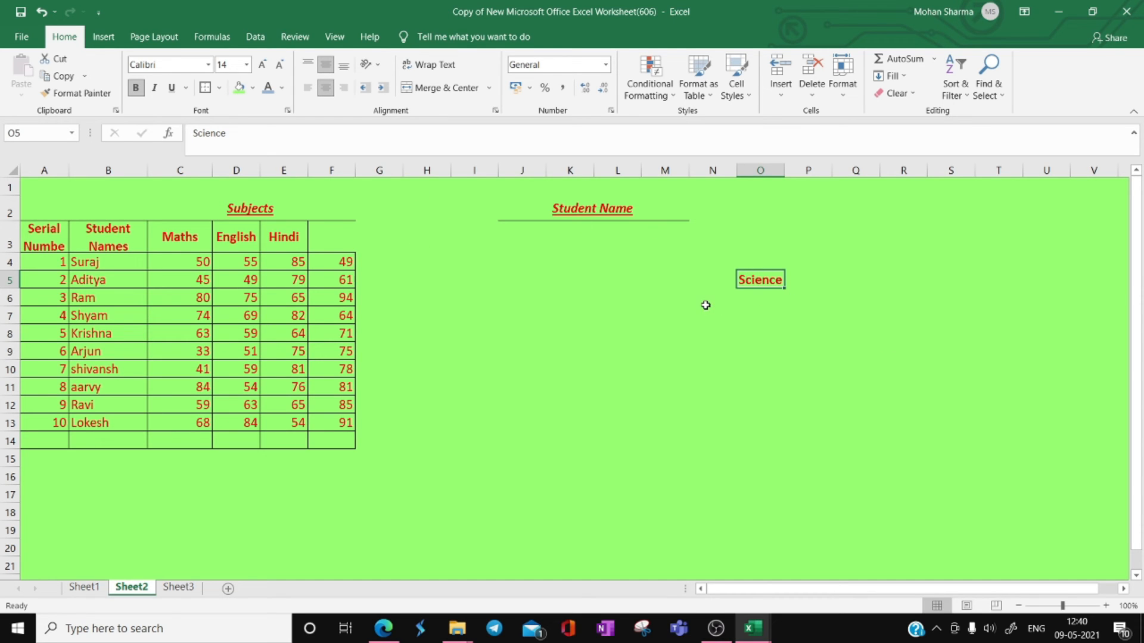
Move the Science header from O5 back to F3
key("ctrl+c")
left_click(347, 241)
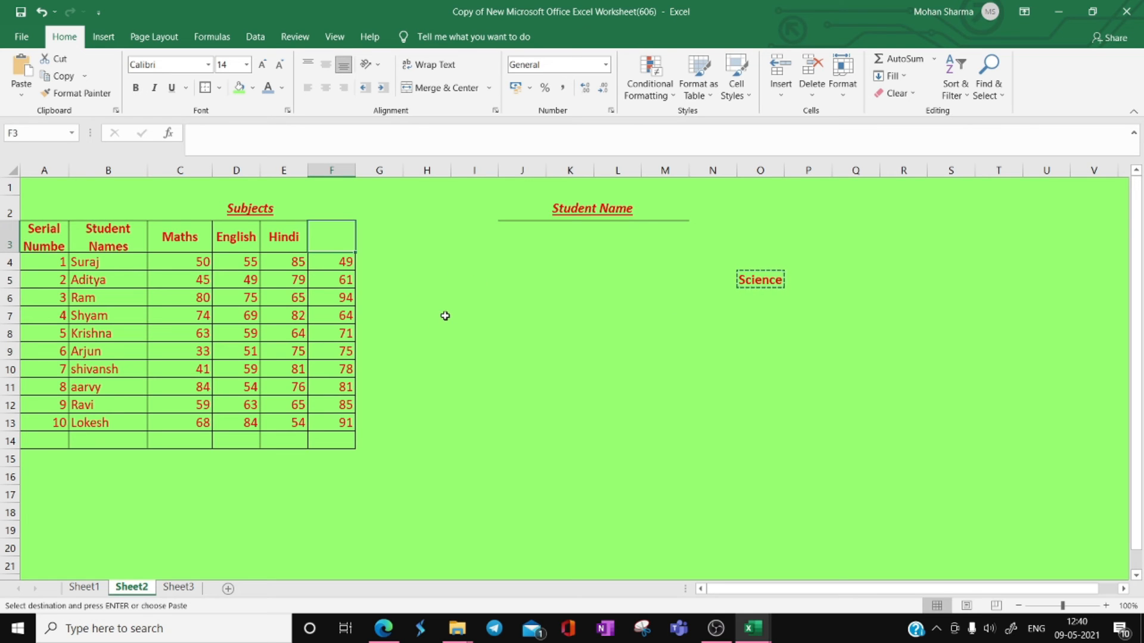
left_click(24, 91)
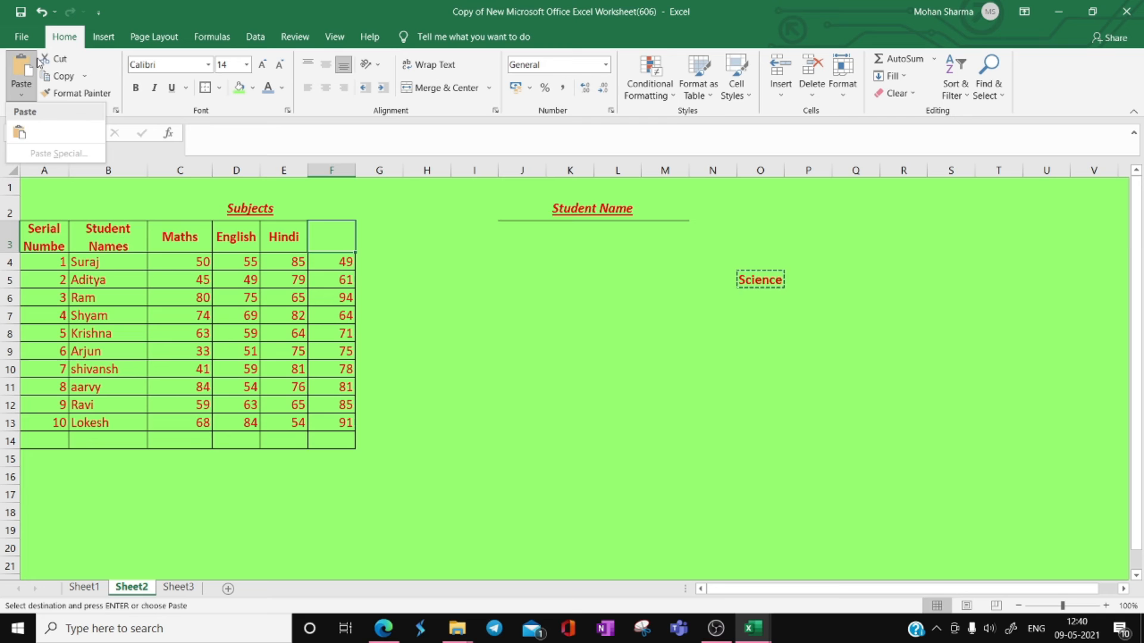
left_click(20, 133)
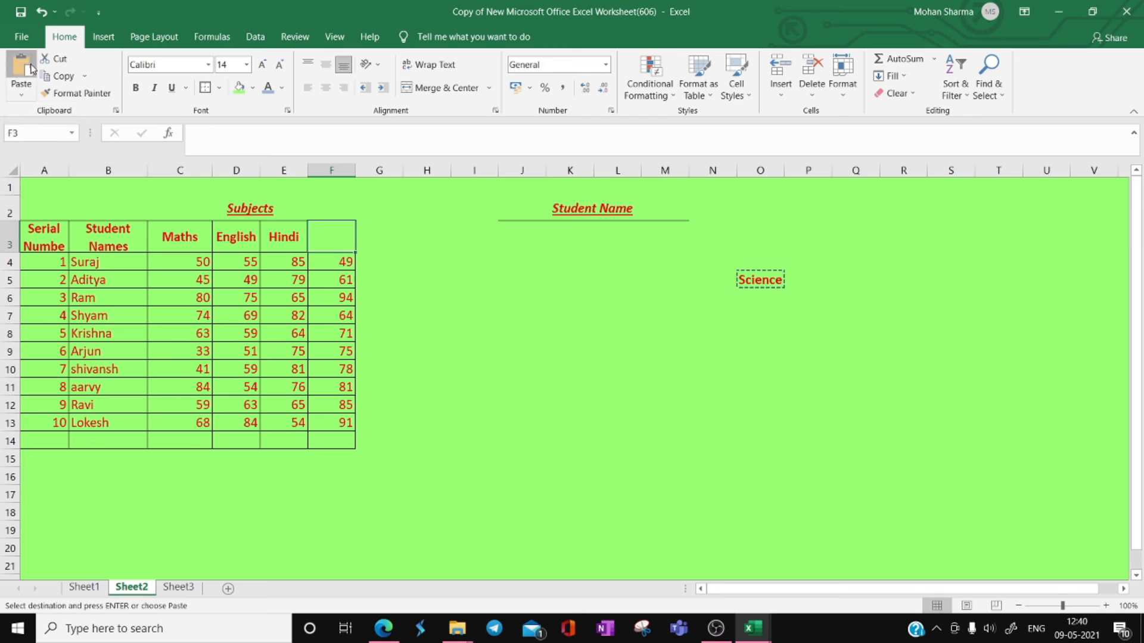
left_click(515, 302)
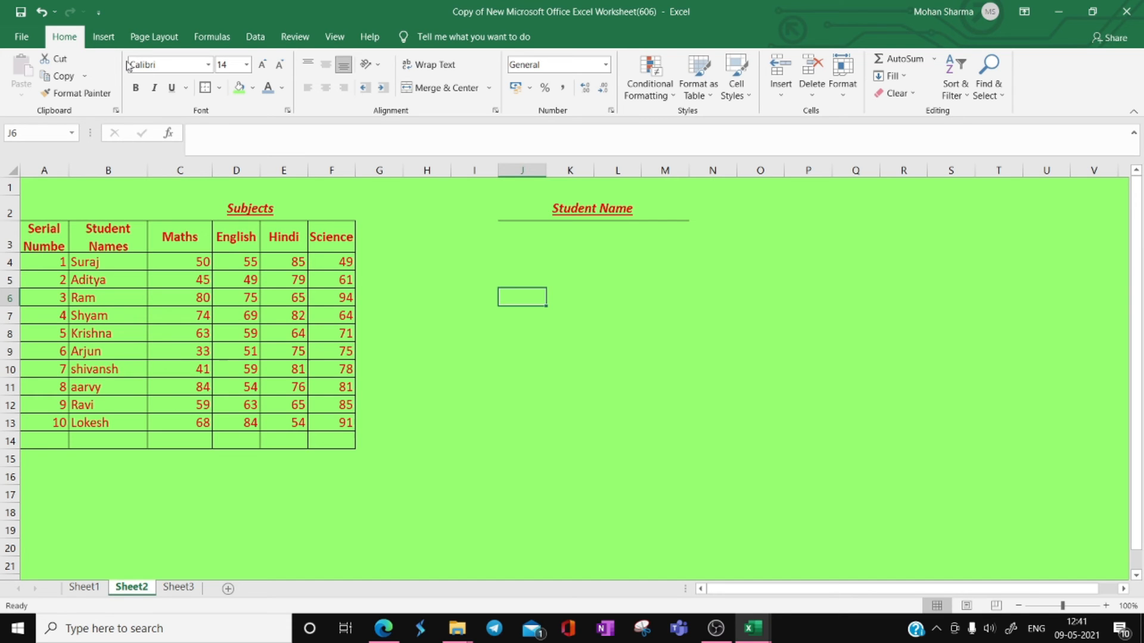
left_click(680, 262)
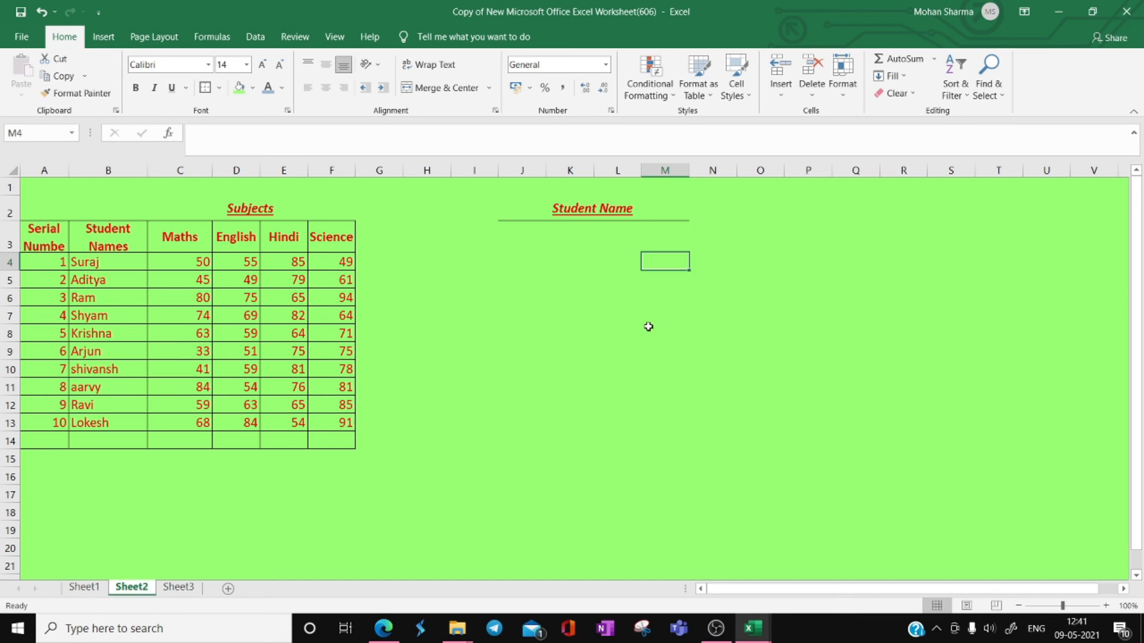
left_click(541, 301)
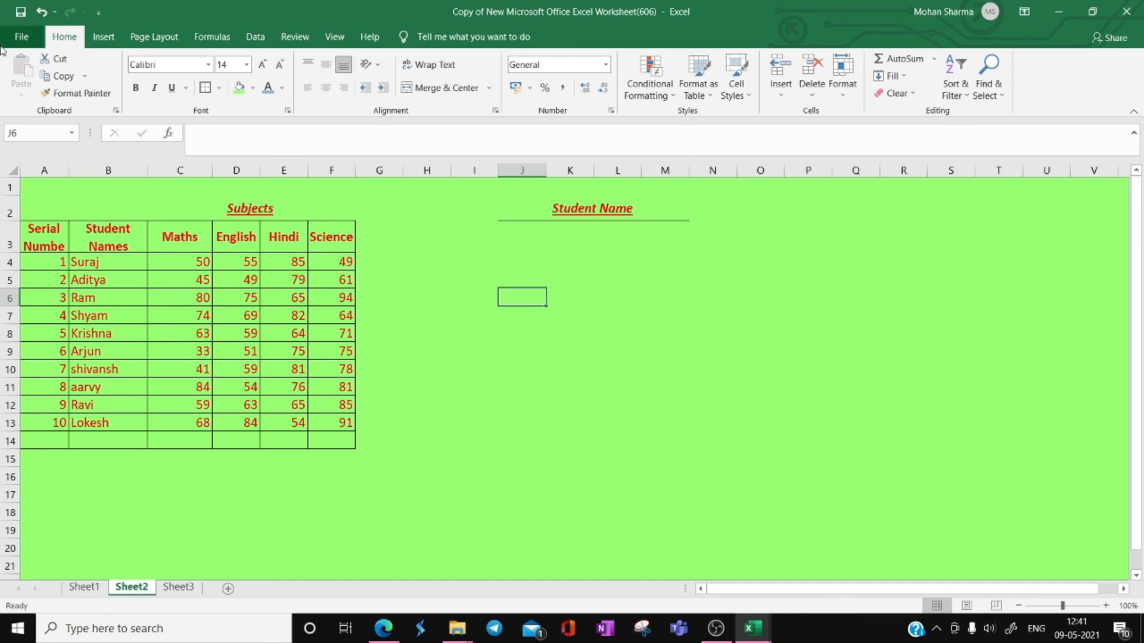
Move the Science header from F3 to cell K6 with cut and paste
left_click(344, 245)
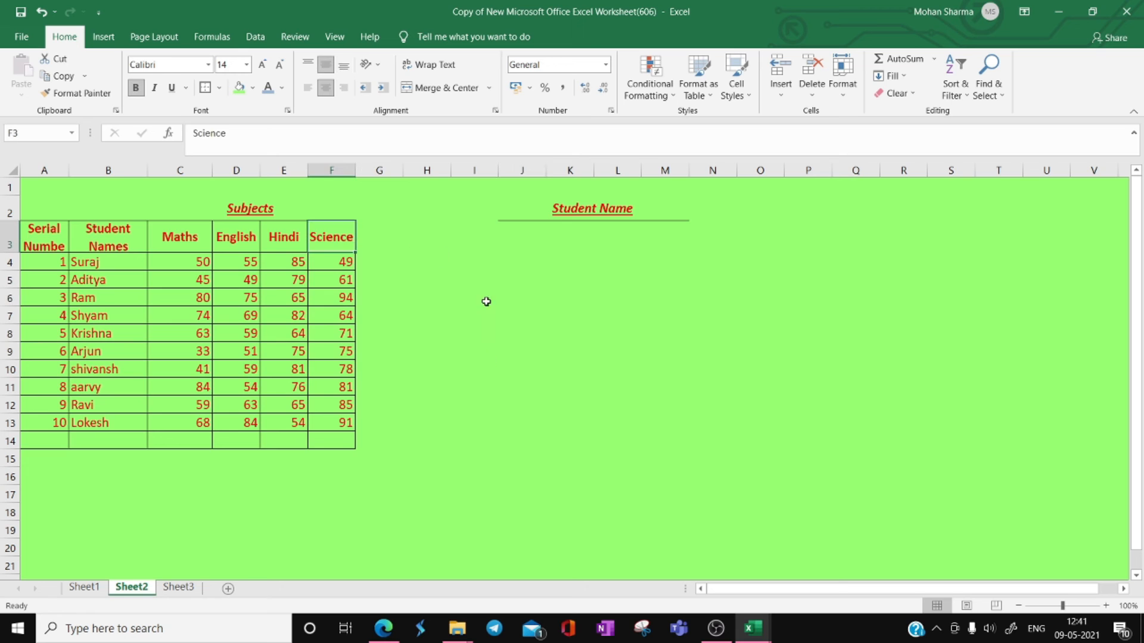
key("ctrl+x")
left_click(573, 296)
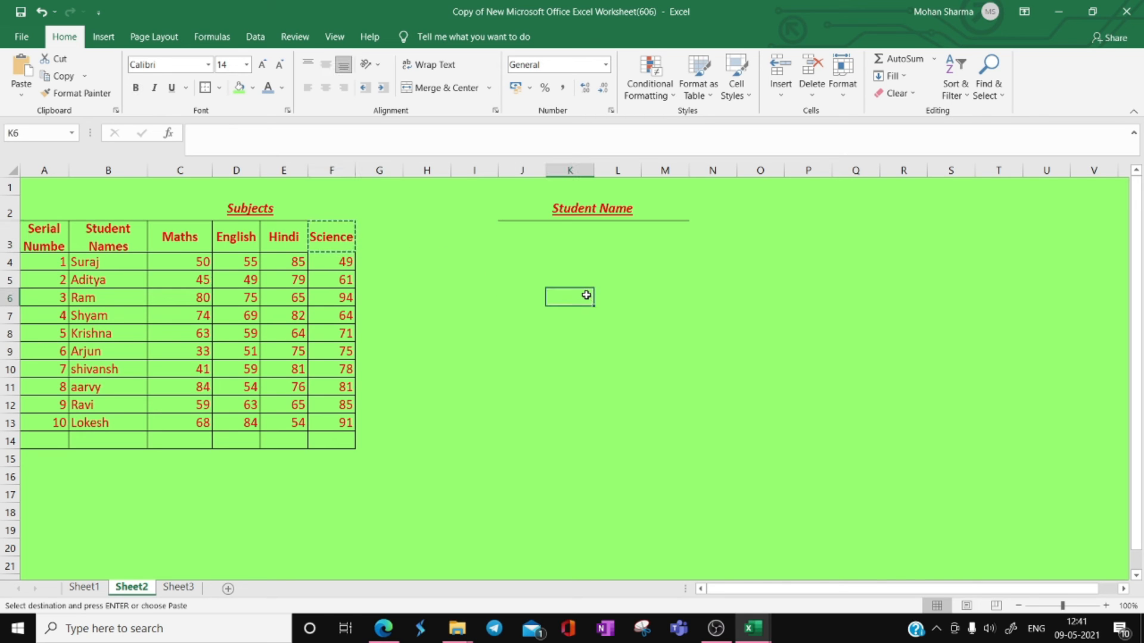
key("ctrl+v")
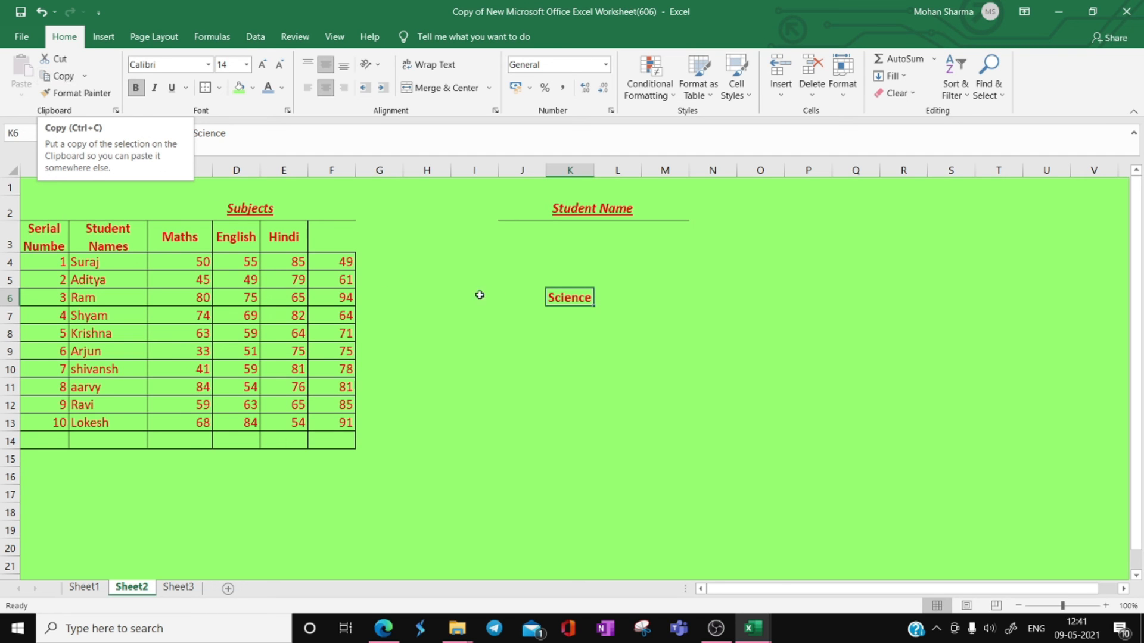
Copy the Science text in K6 and paste it into the range K7:K16
left_click(715, 370)
left_click(569, 298)
key("ctrl+c")
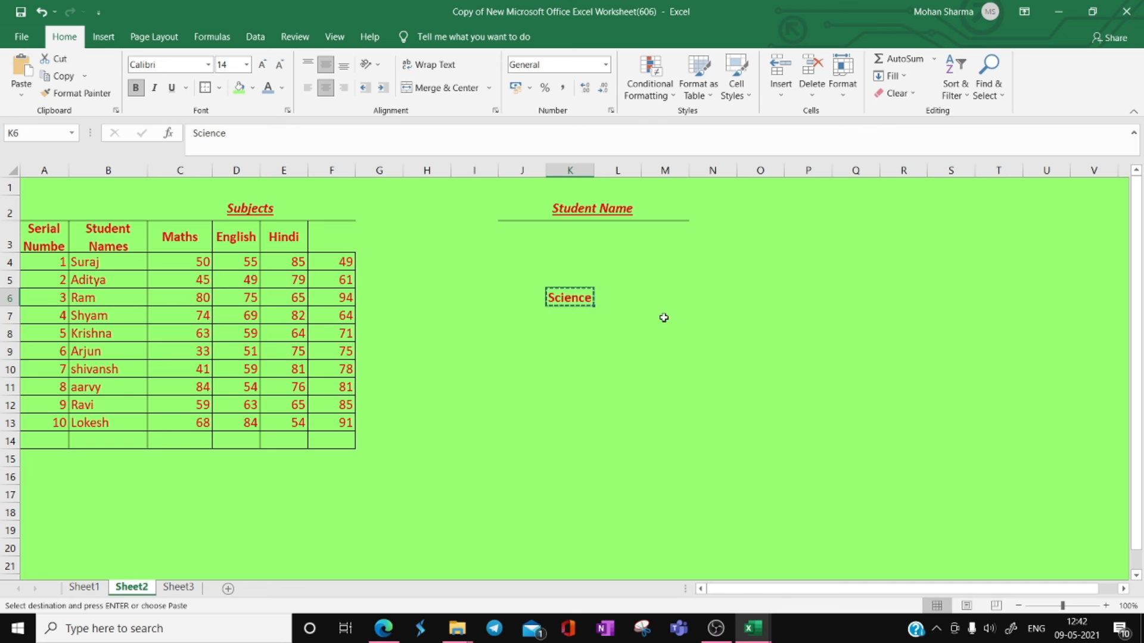
left_click_drag(565, 316, 592, 480)
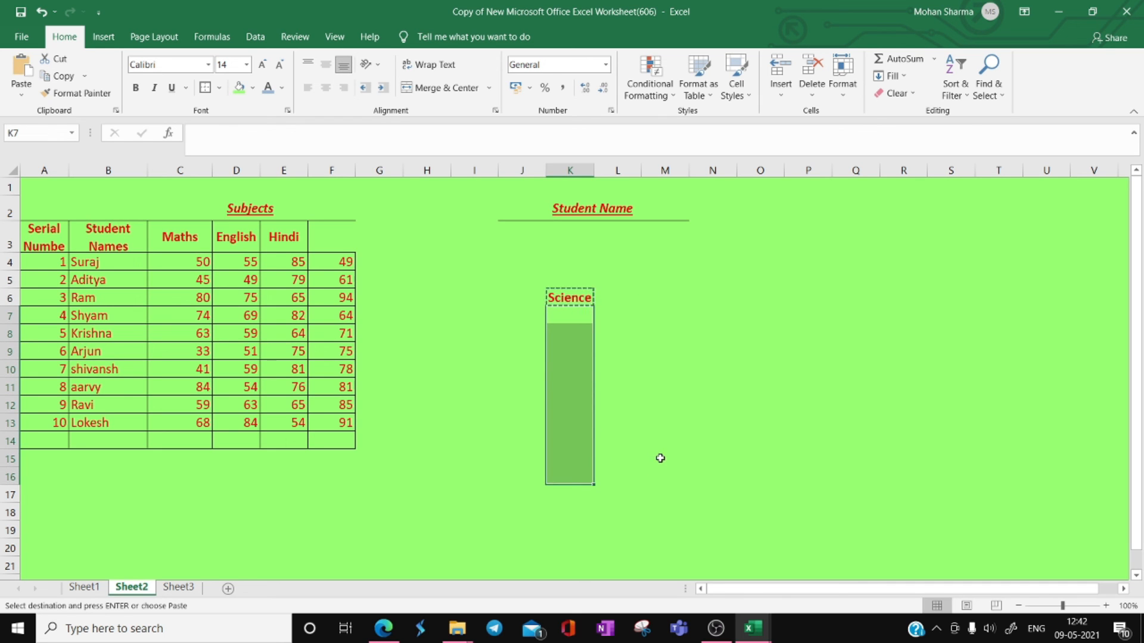
key("ctrl+v")
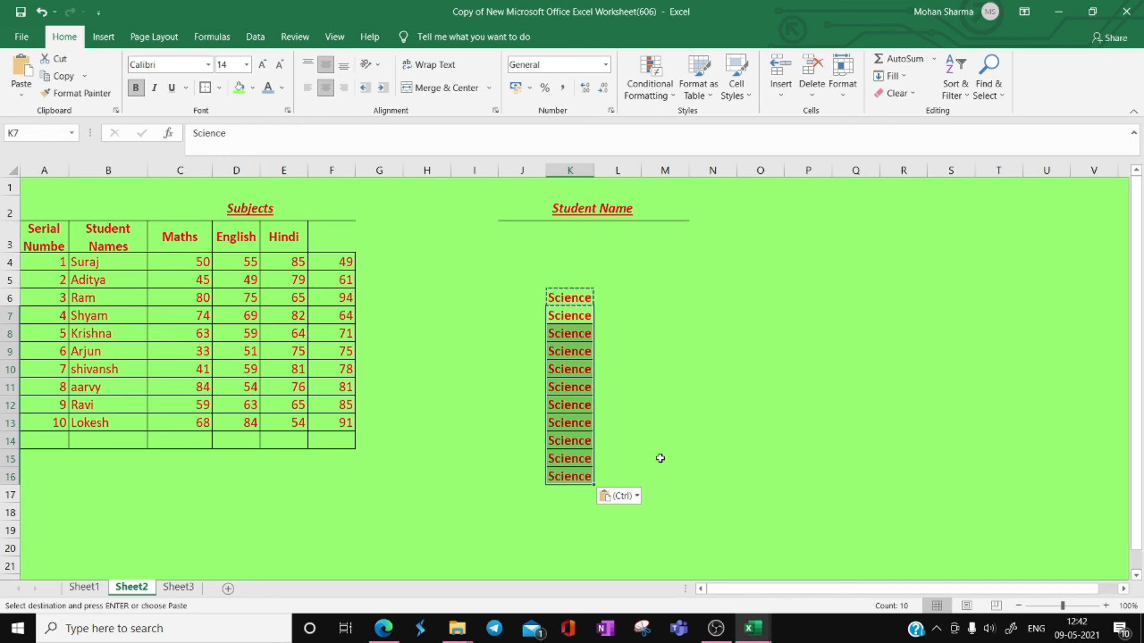
left_click(672, 409)
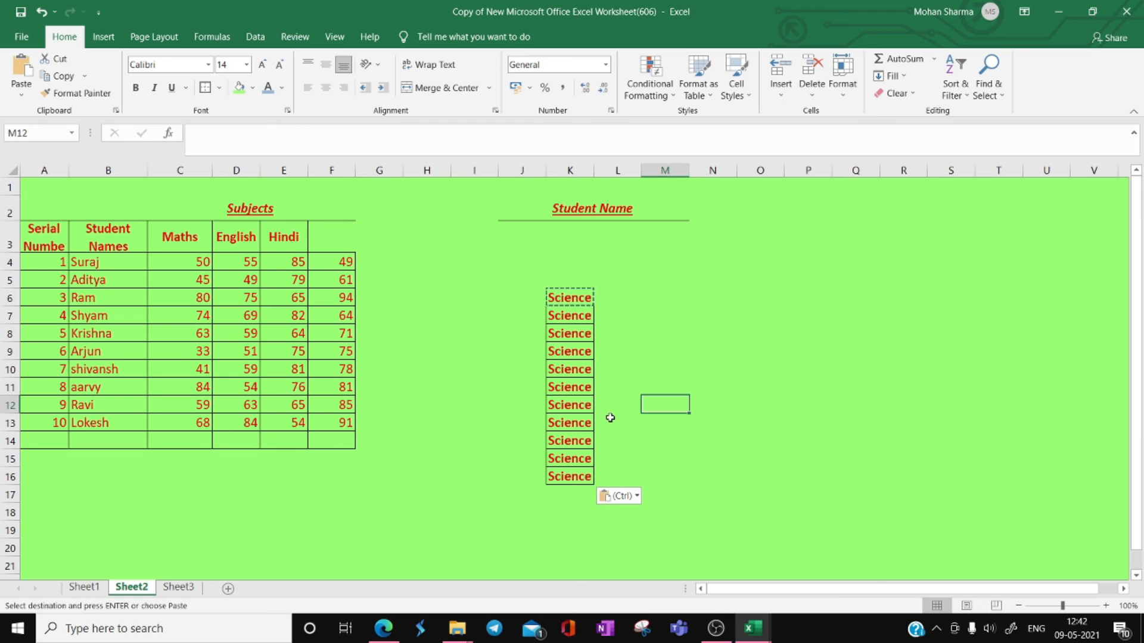
left_click(823, 360)
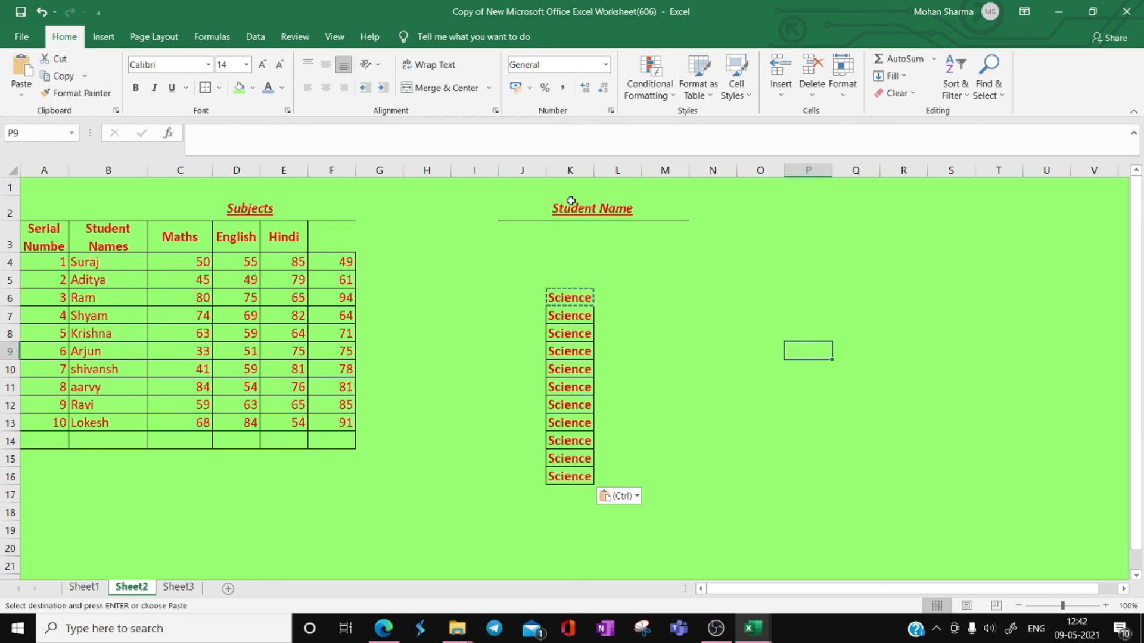
left_click(779, 299)
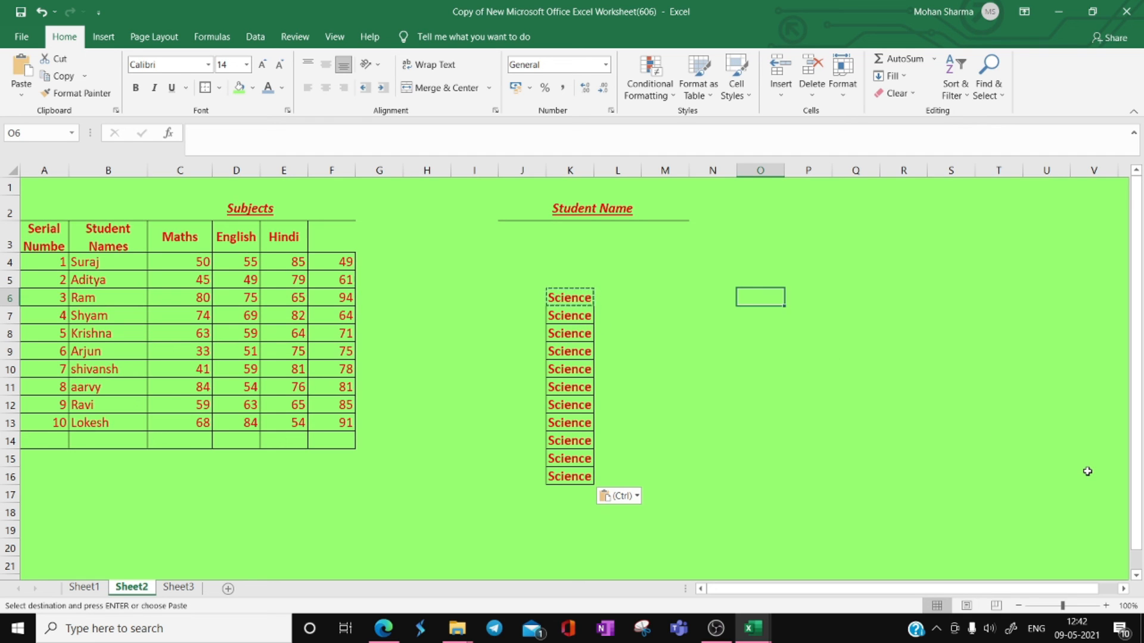
Undo the paste in K7:K16 and paste the copied Science cell into that range again
key("ctrl+z")
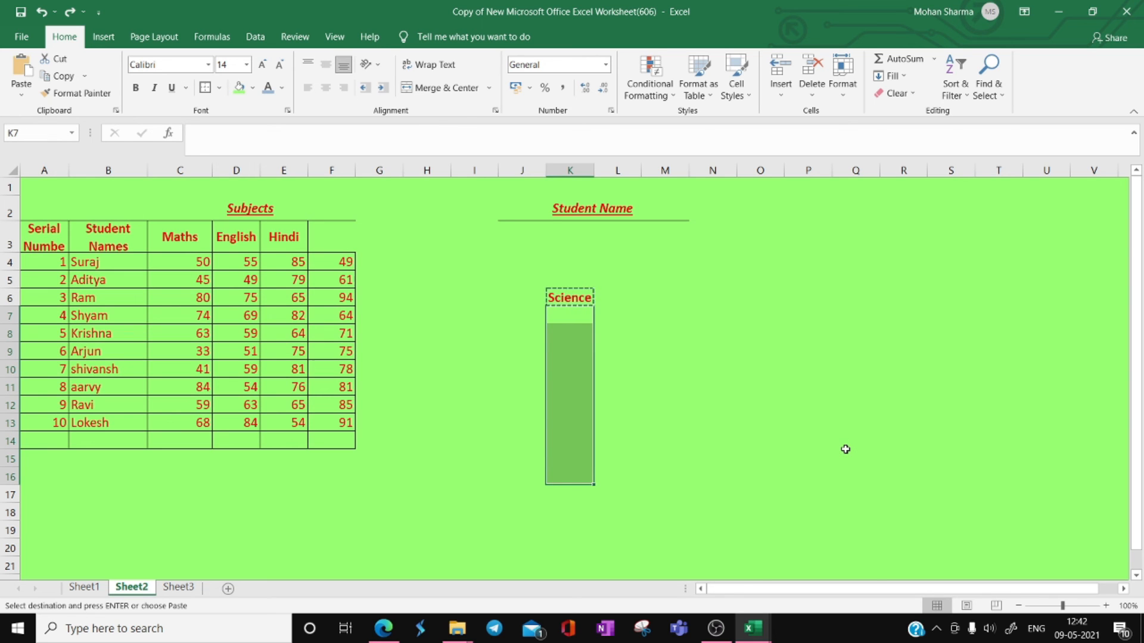
key("ctrl+v")
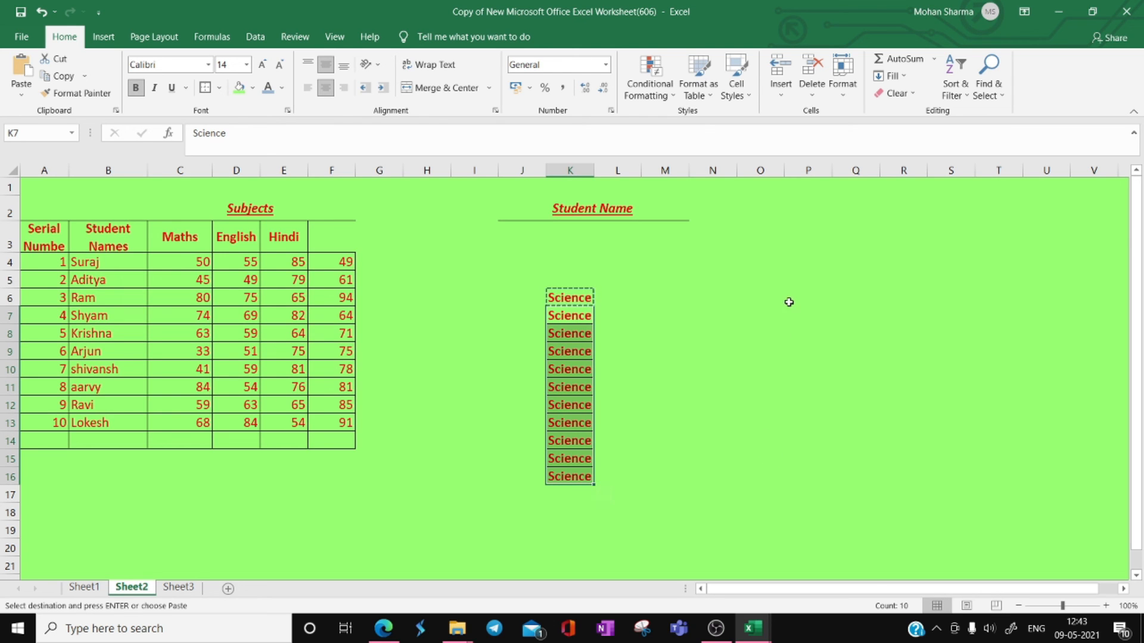
left_click(758, 314)
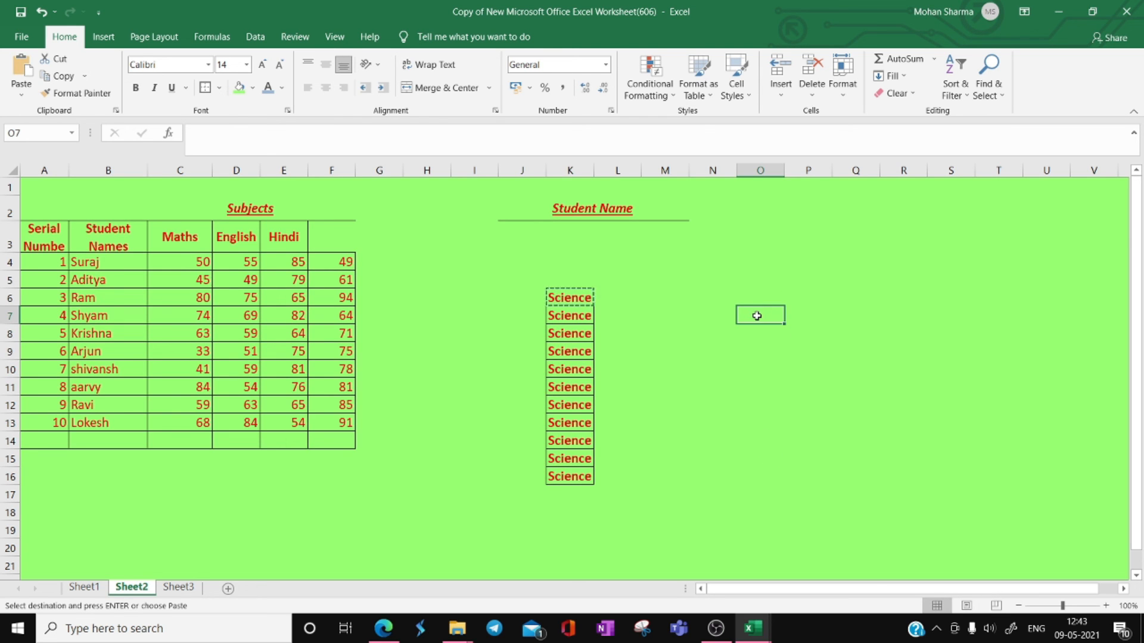